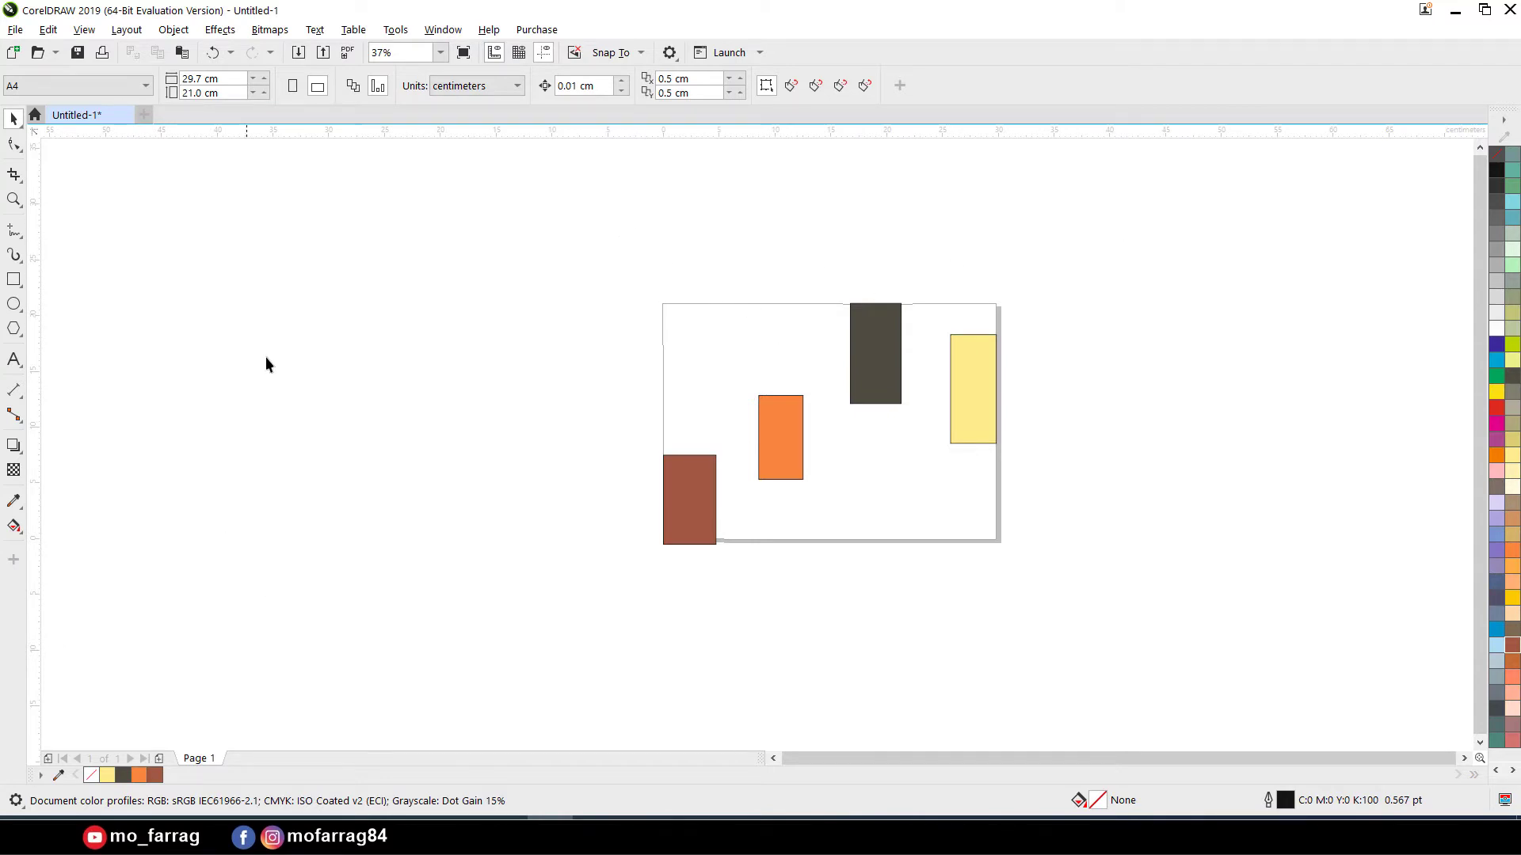
Add a second, blank portrait page to the current document
{"action": "left_click", "coordinate": [143, 115]}
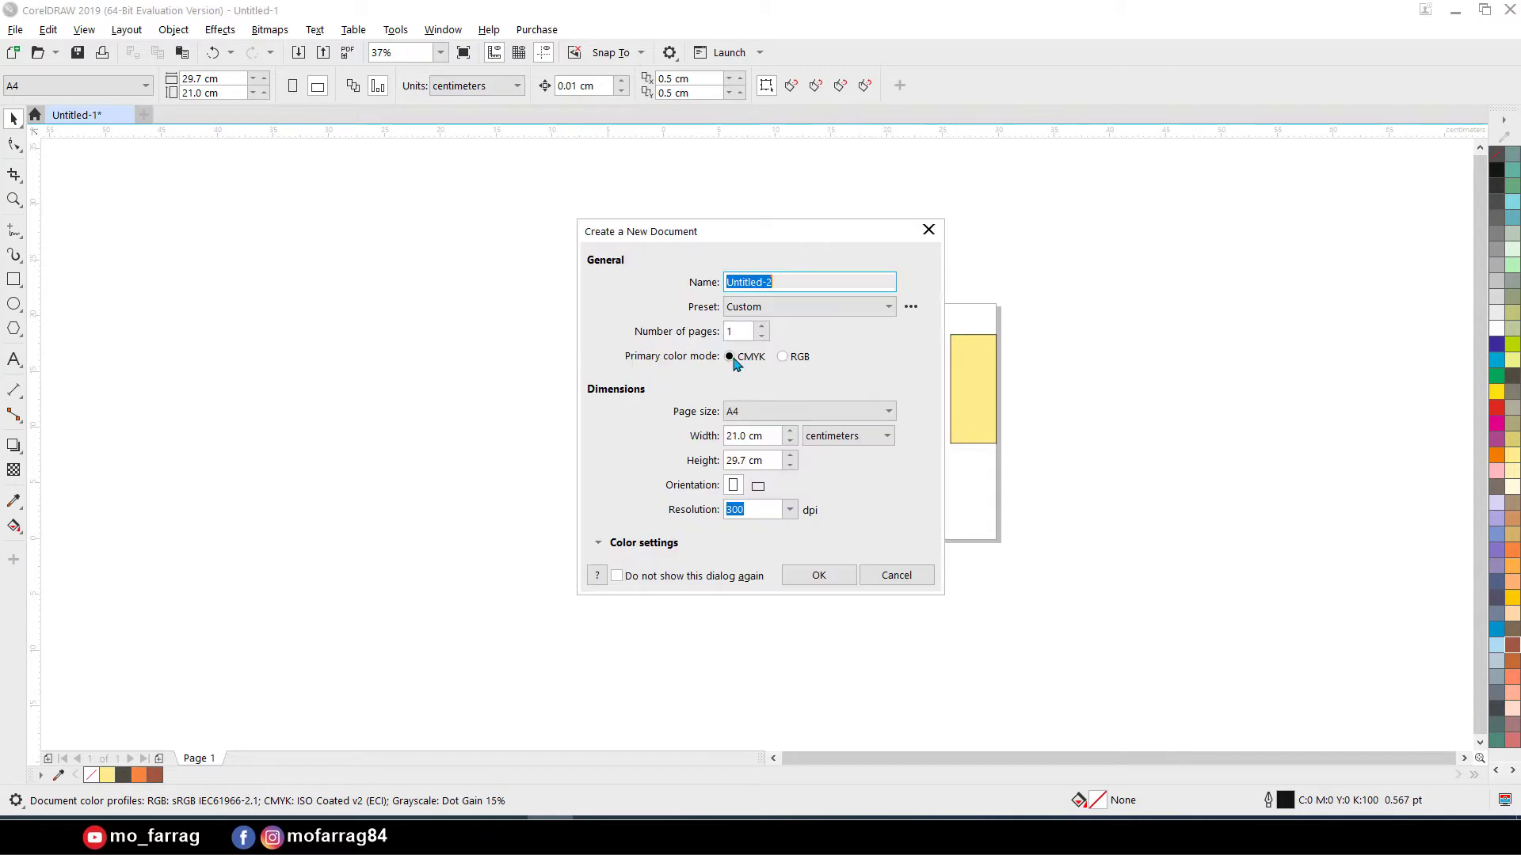
{"action": "left_click", "coordinate": [889, 584]}
{"action": "left_click", "coordinate": [159, 758]}
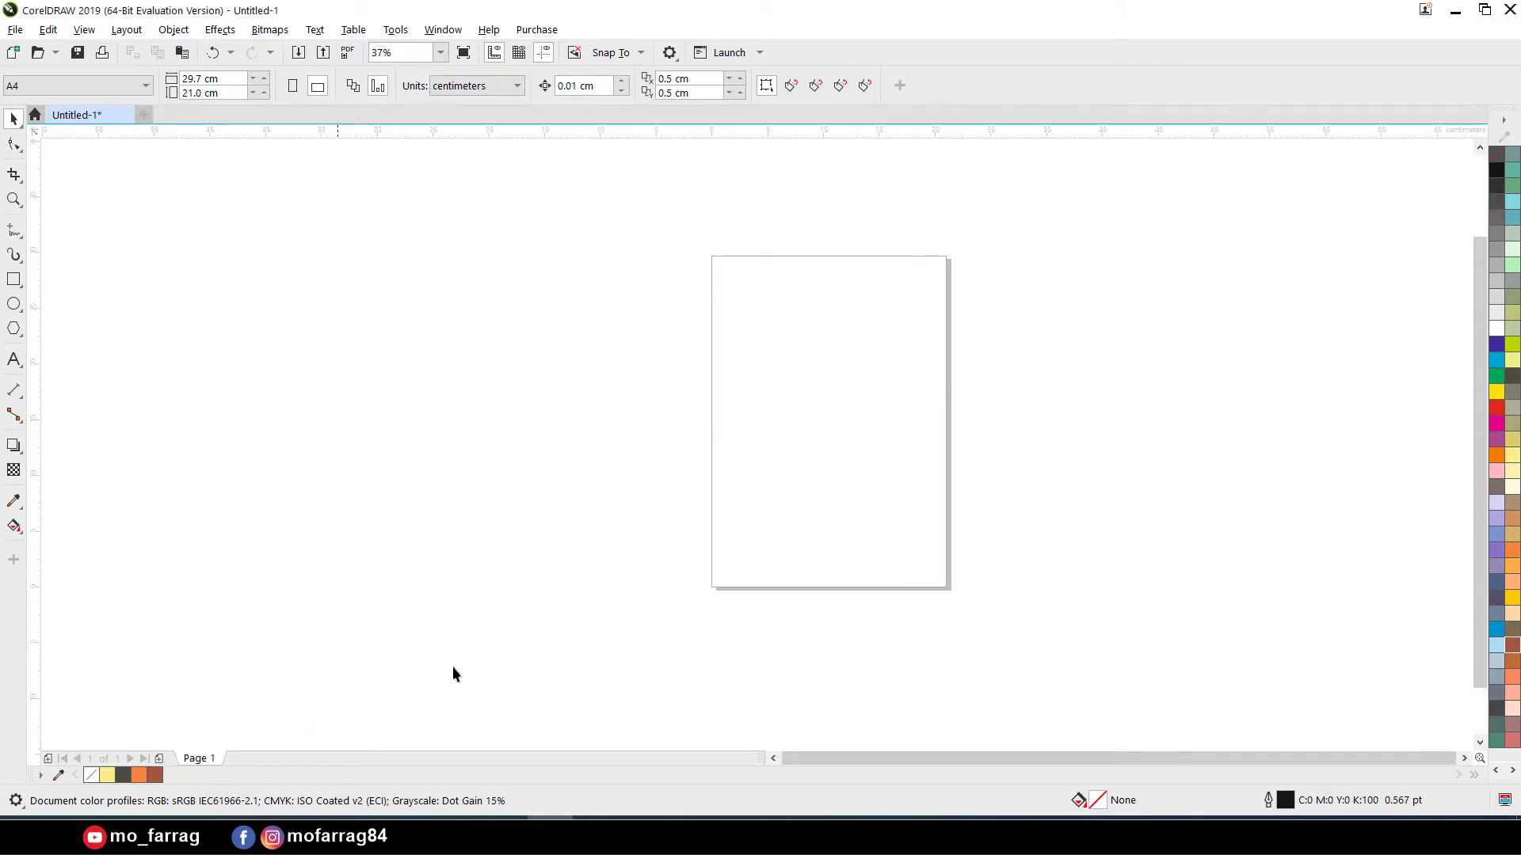
{"action": "scroll", "coordinate": [915, 274], "scroll_direction": "up", "scroll_amount": 2}
{"action": "scroll", "coordinate": [721, 276], "scroll_direction": "down", "scroll_amount": 2}
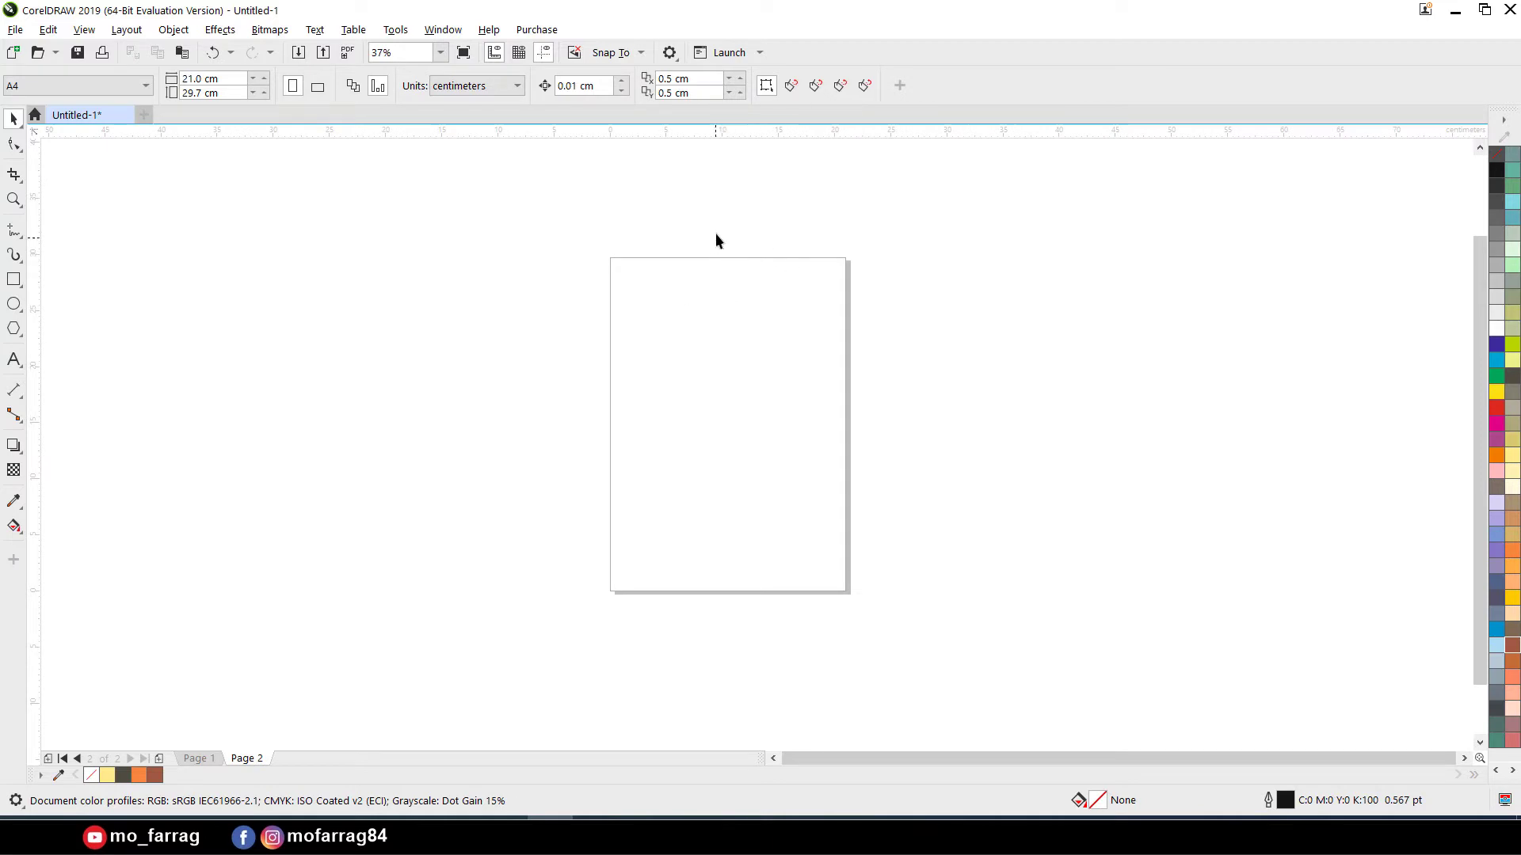
Place a horizontal guideline at about 26.5 cm and a vertical one at about 4.1 cm, and open the guideline settings
{"action": "left_click_drag", "start_coordinate": [700, 142], "coordinate": [706, 295]}
{"action": "left_click_drag", "start_coordinate": [34, 329], "coordinate": [659, 400]}
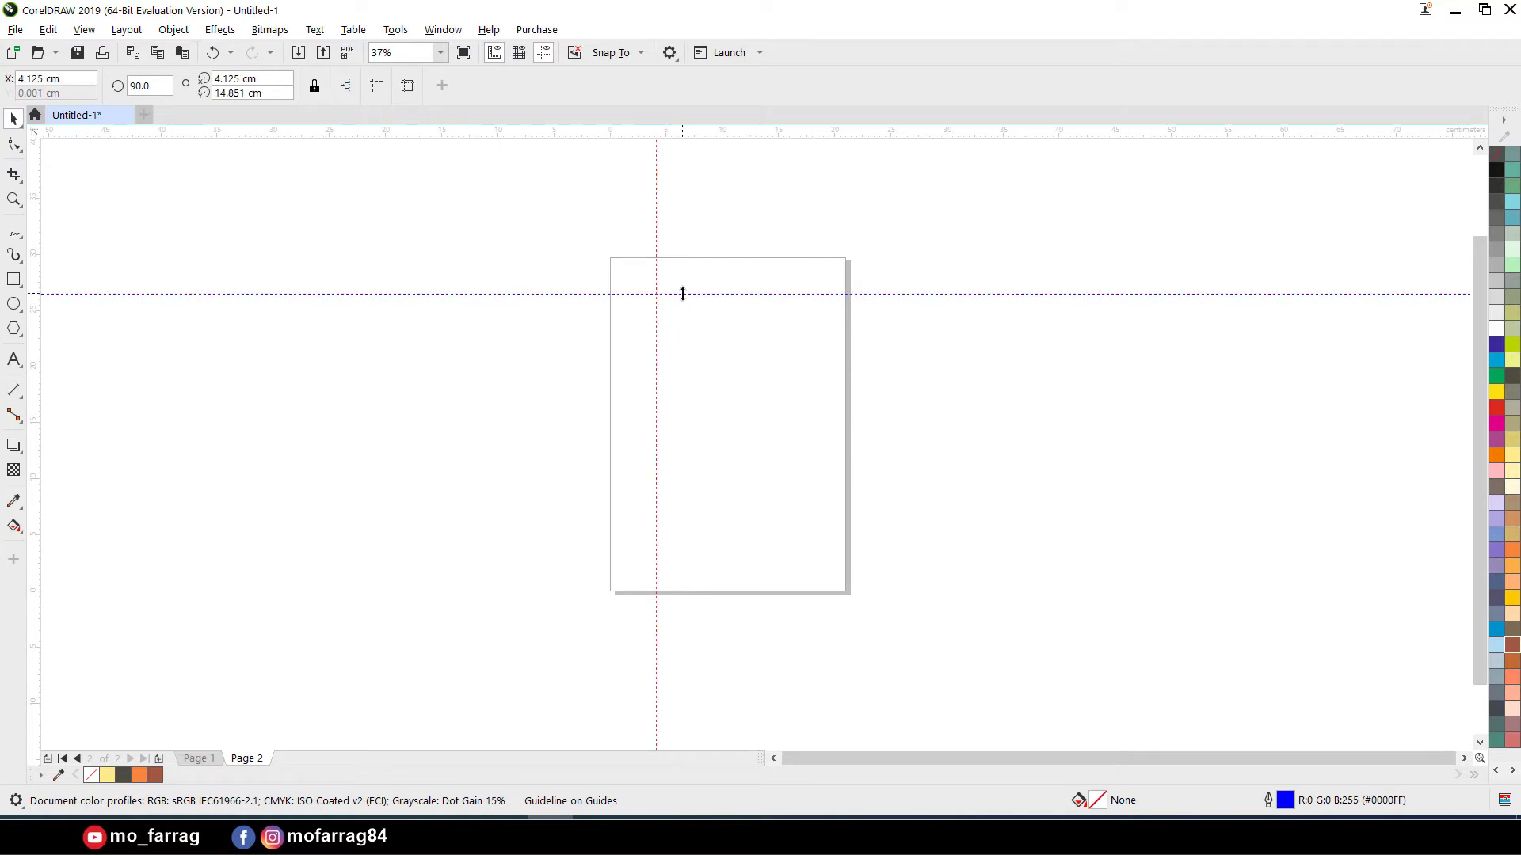
{"action": "double_click", "coordinate": [683, 294]}
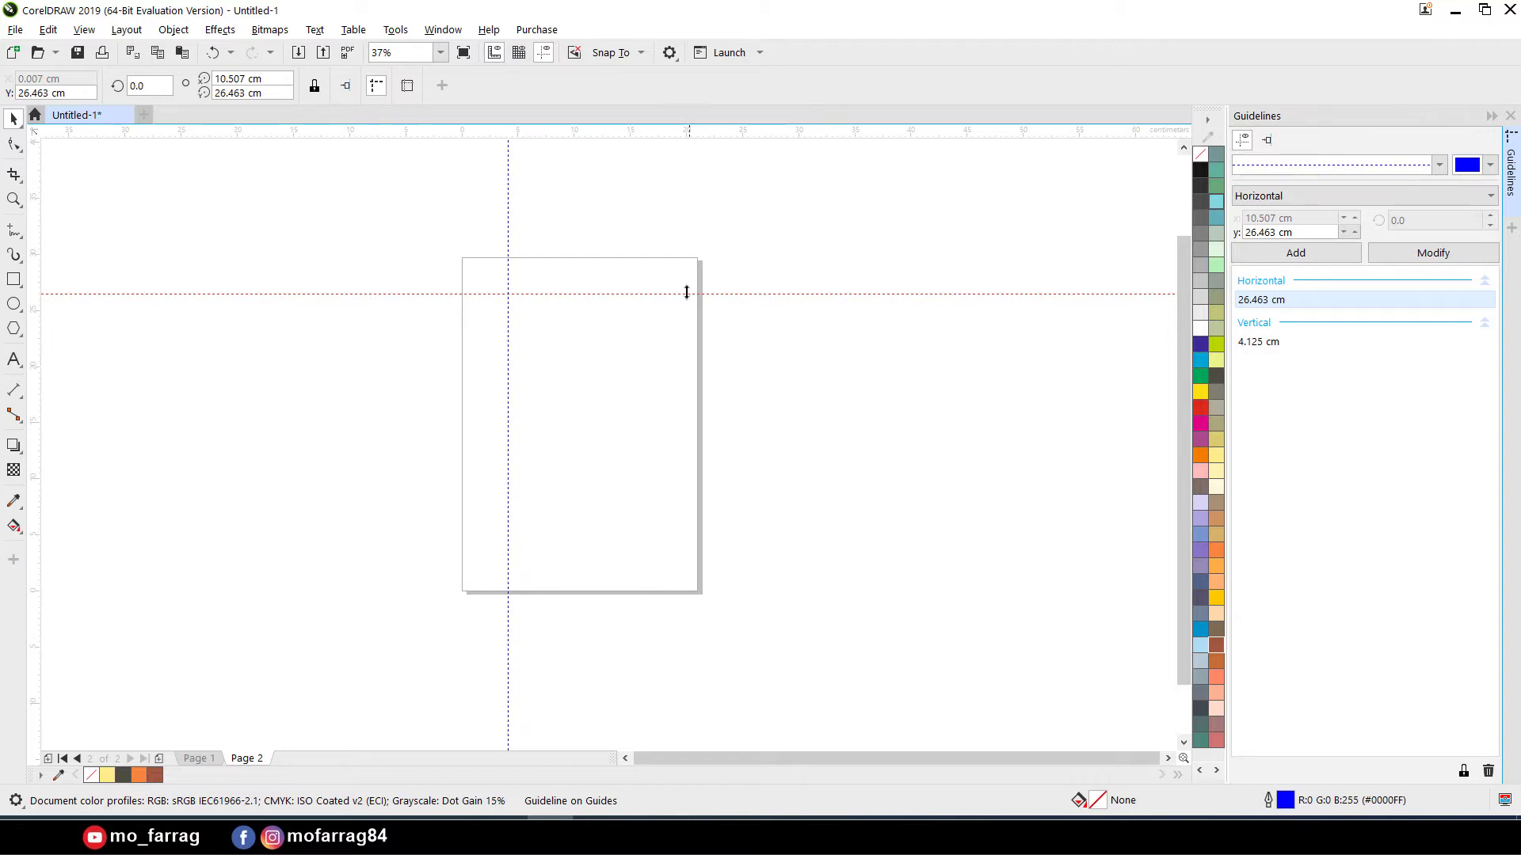
Move the horizontal guideline up to about 28.9 cm, just below the page's upper edge
{"action": "left_click_drag", "start_coordinate": [670, 294], "coordinate": [673, 268]}
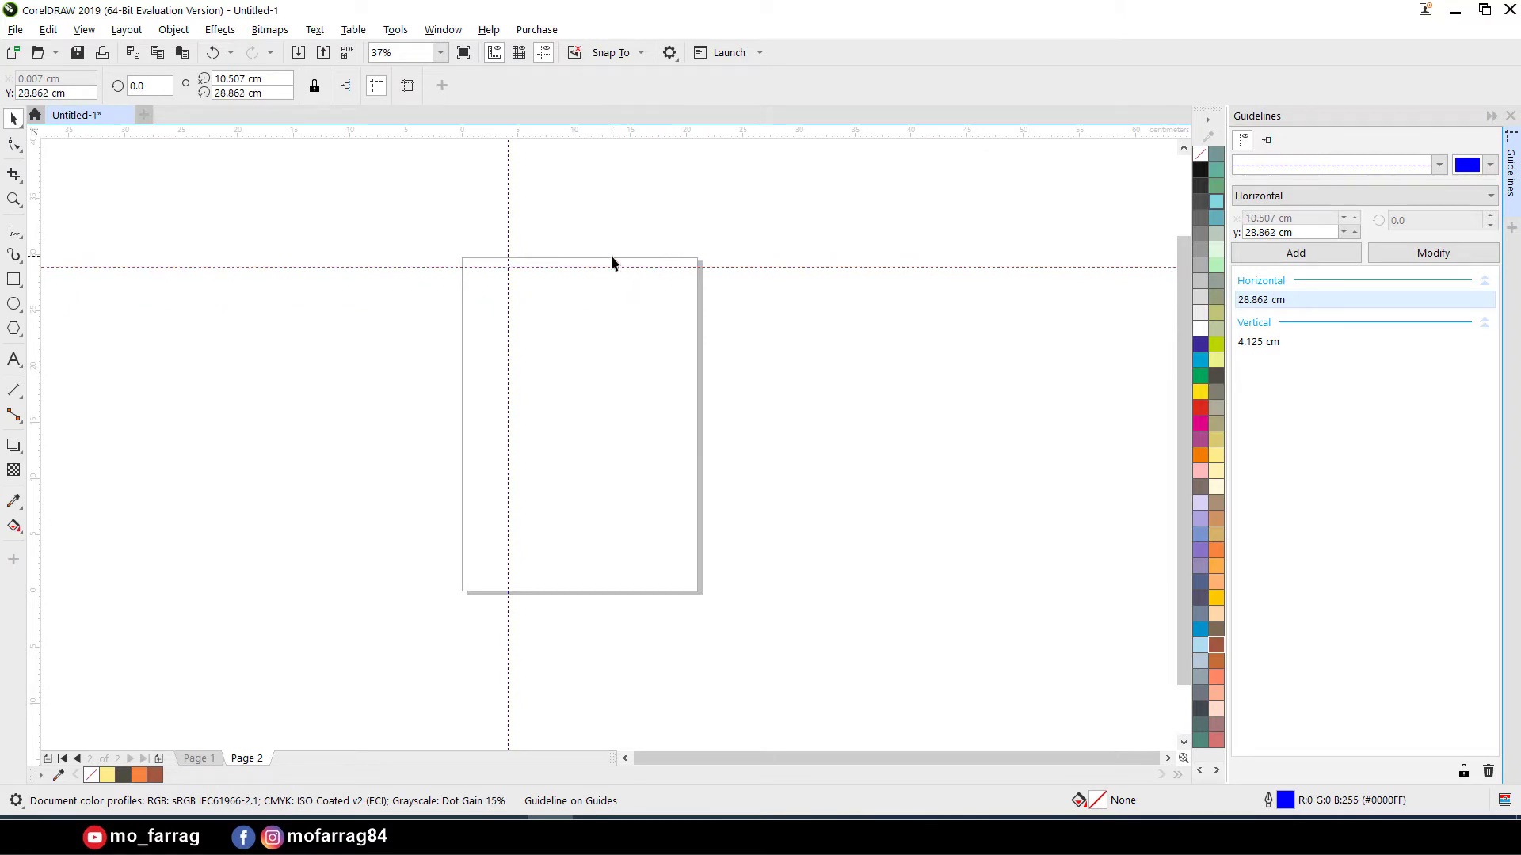
{"action": "scroll", "coordinate": [610, 255], "scroll_direction": "up", "scroll_amount": 2}
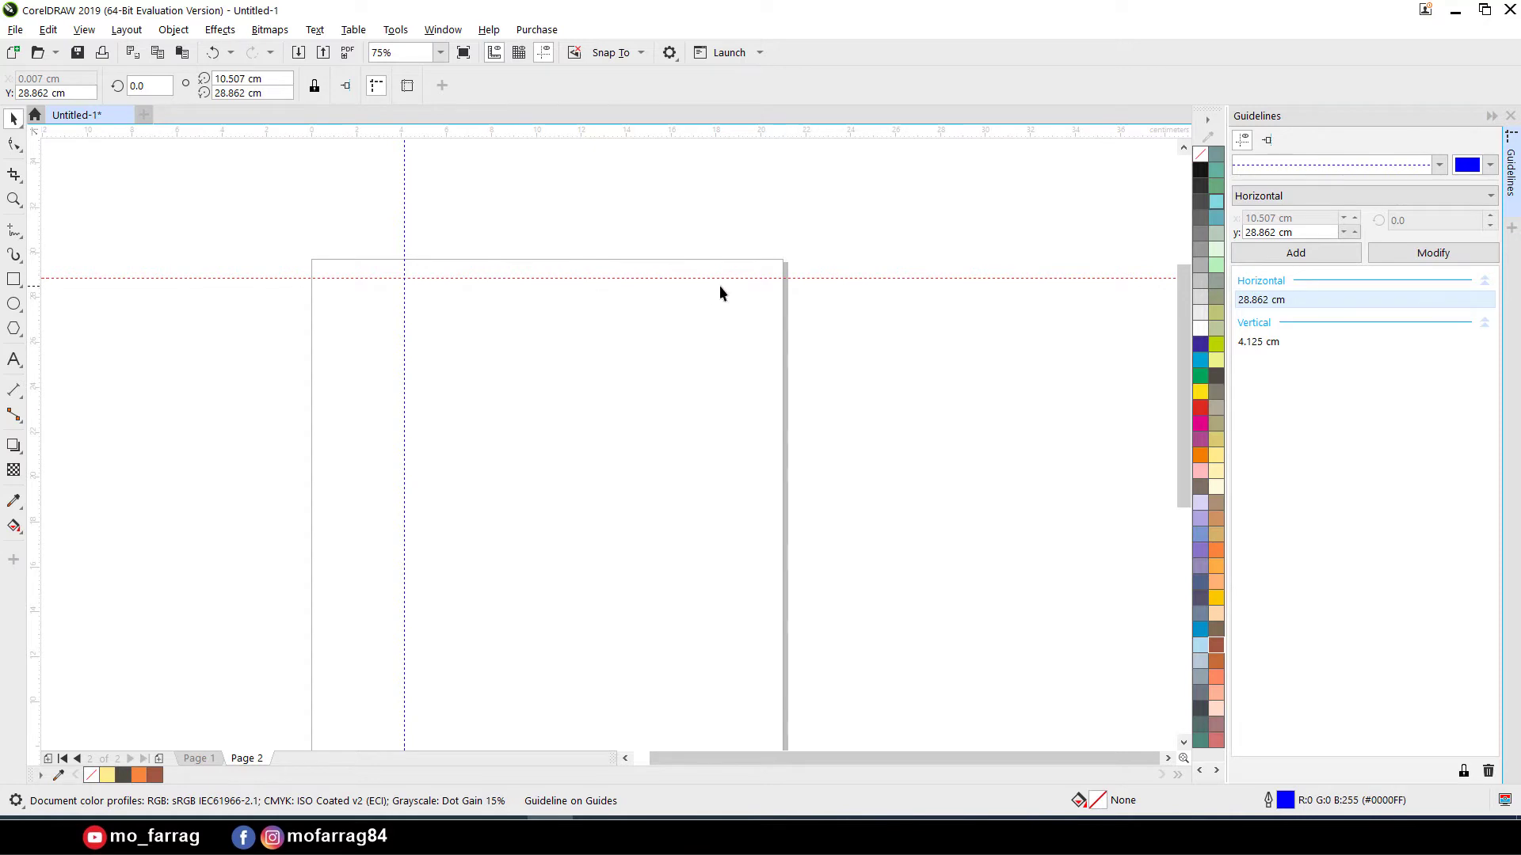
{"action": "scroll", "coordinate": [723, 290], "scroll_direction": "down", "scroll_amount": 2}
{"action": "scroll", "coordinate": [721, 282], "scroll_direction": "up", "scroll_amount": 2}
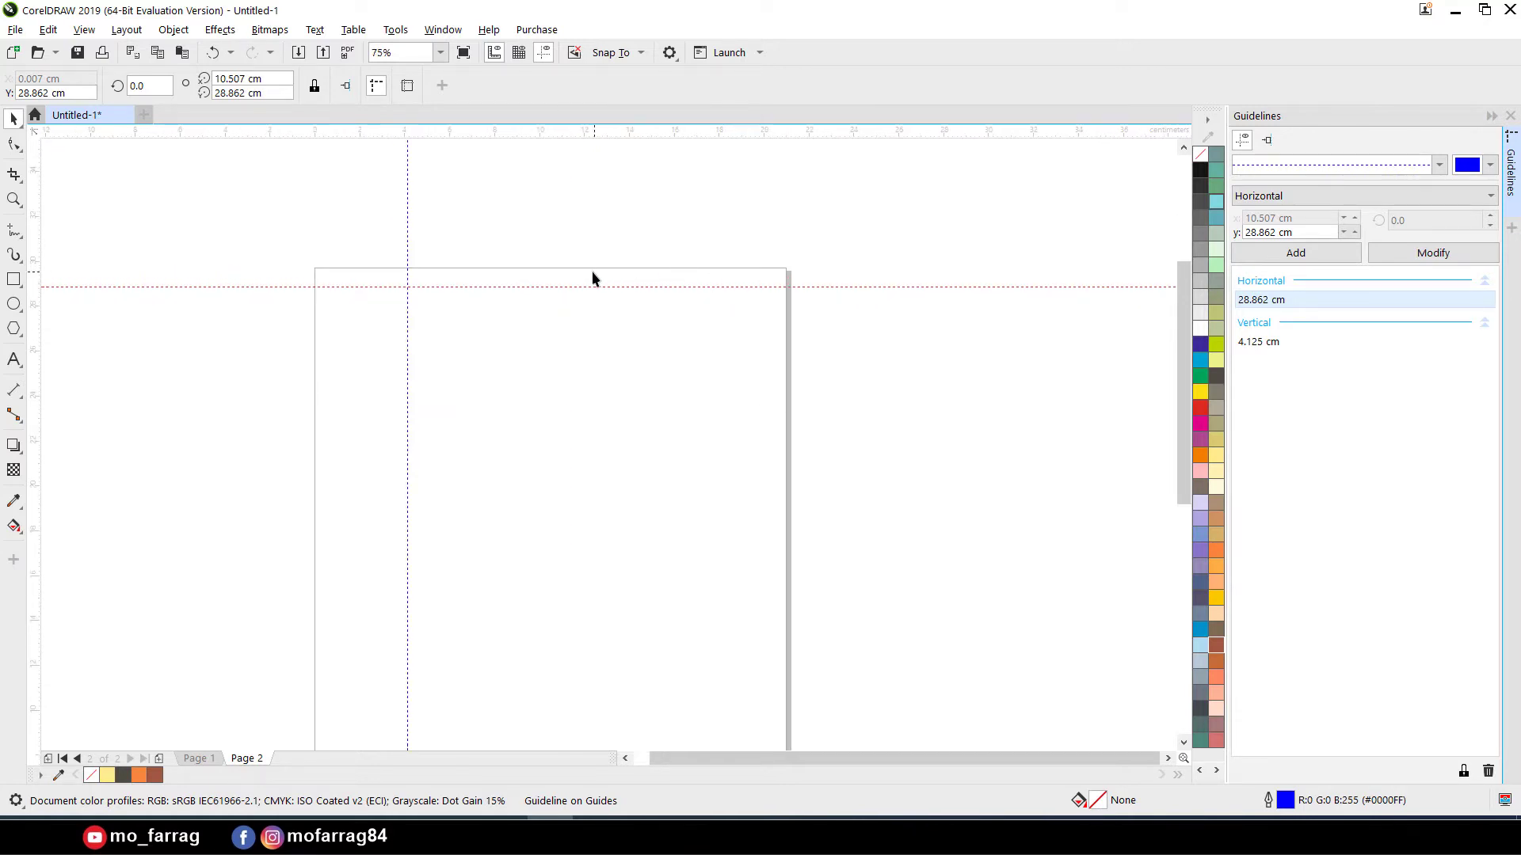
{"action": "scroll", "coordinate": [795, 322], "scroll_direction": "down", "scroll_amount": 2}
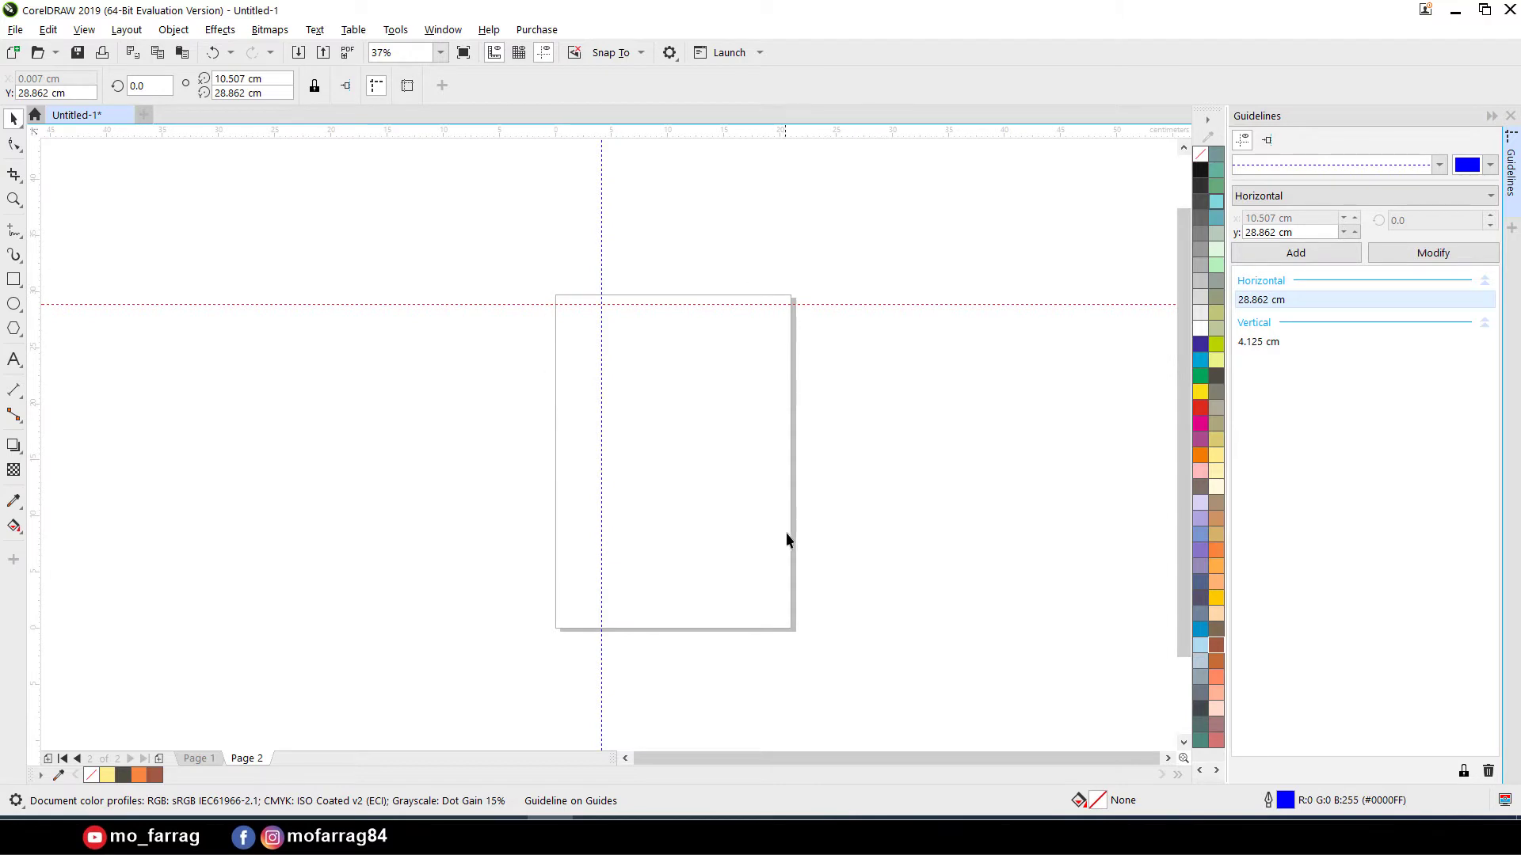
{"action": "scroll", "coordinate": [773, 301], "scroll_direction": "up", "scroll_amount": 2}
{"action": "left_click", "coordinate": [800, 305]}
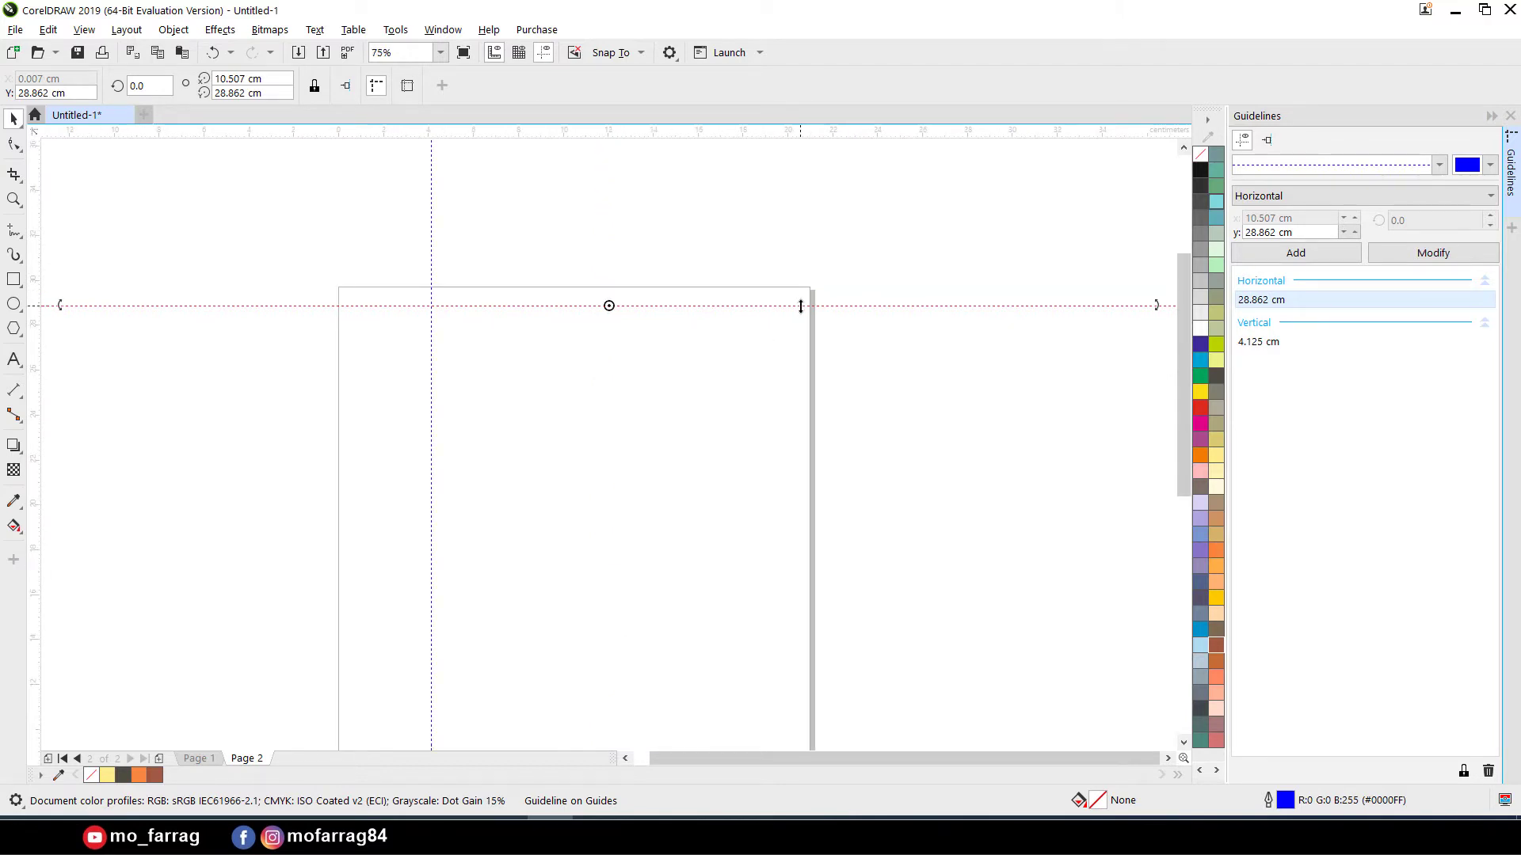
{"action": "left_click", "coordinate": [701, 255]}
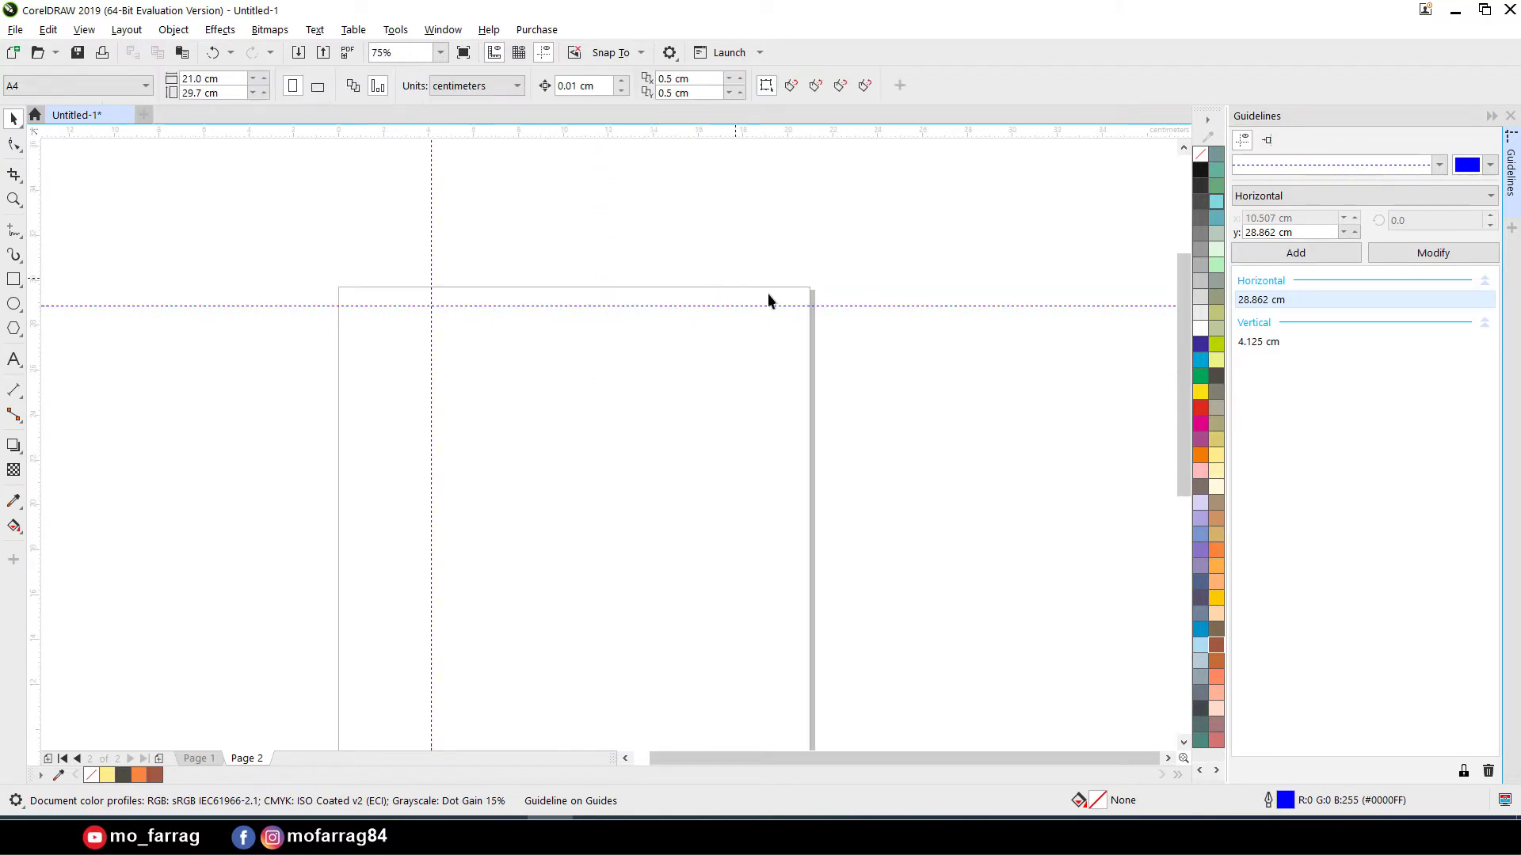
{"action": "left_click", "coordinate": [815, 307]}
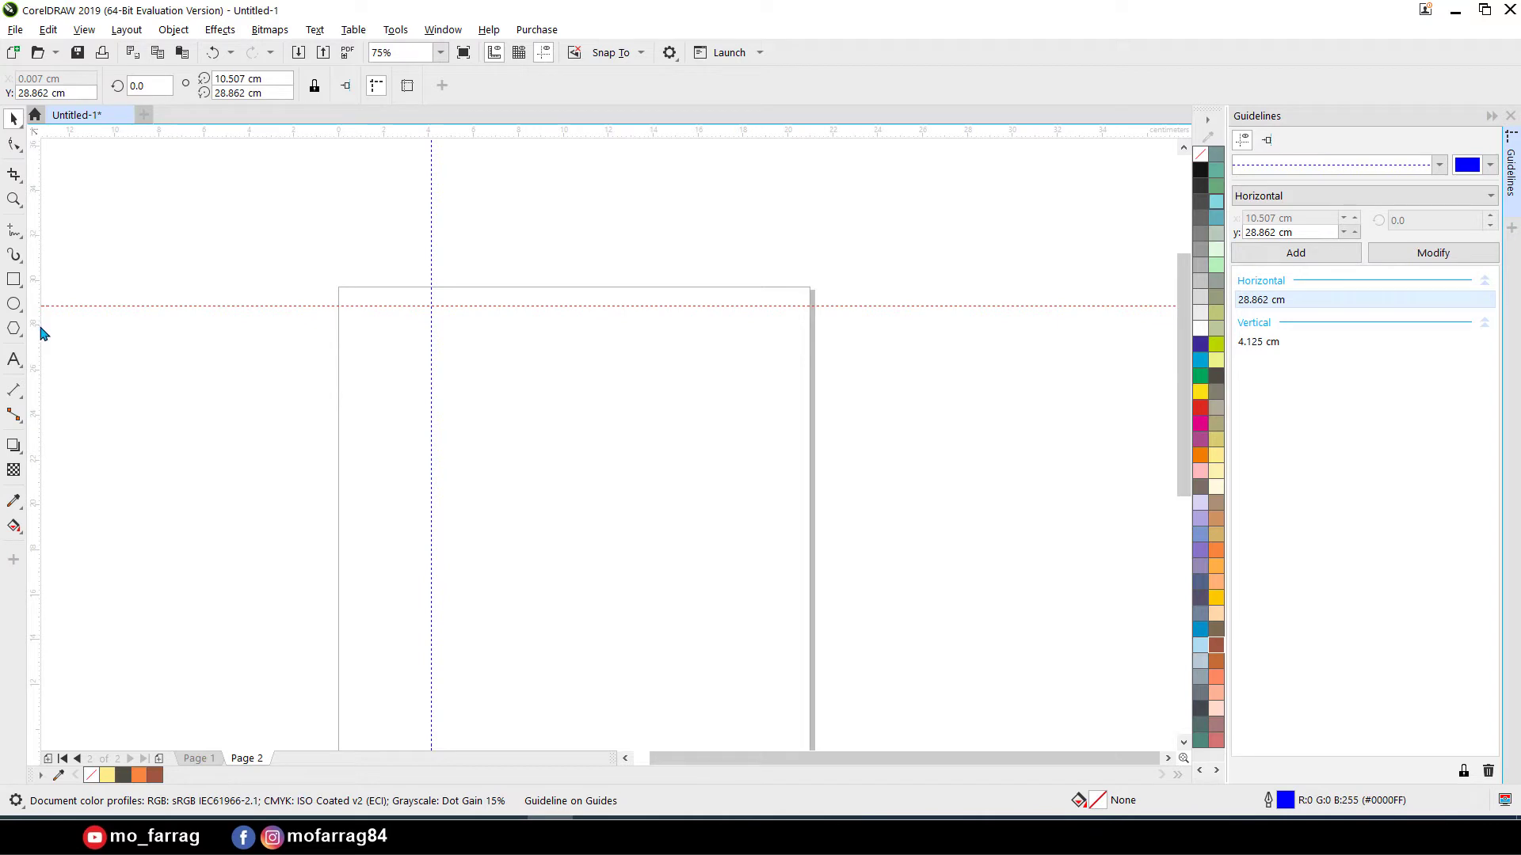
Place a vertical guideline at about 11.6 cm and two horizontal guidelines at about 25.6 cm and 21.8 cm
{"action": "left_click_drag", "start_coordinate": [36, 328], "coordinate": [598, 370]}
{"action": "left_click_drag", "start_coordinate": [625, 136], "coordinate": [543, 378]}
{"action": "left_click_drag", "start_coordinate": [538, 143], "coordinate": [526, 465]}
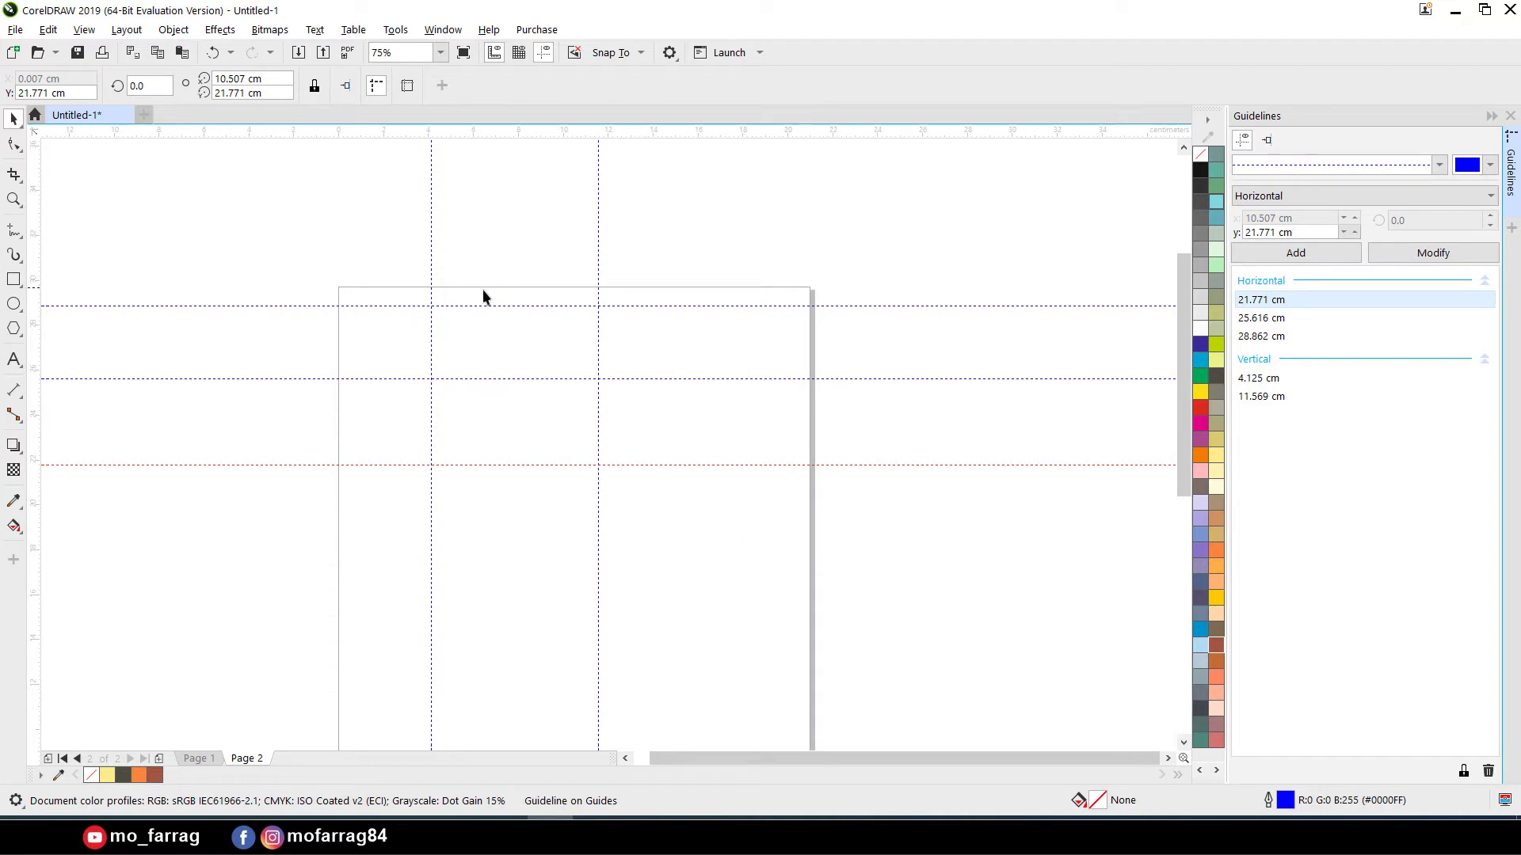
Delete all horizontal and vertical guidelines from the page one by one
{"action": "left_click", "coordinate": [696, 465]}
{"action": "key", "text": "Delete"}
{"action": "left_click", "coordinate": [677, 379]}
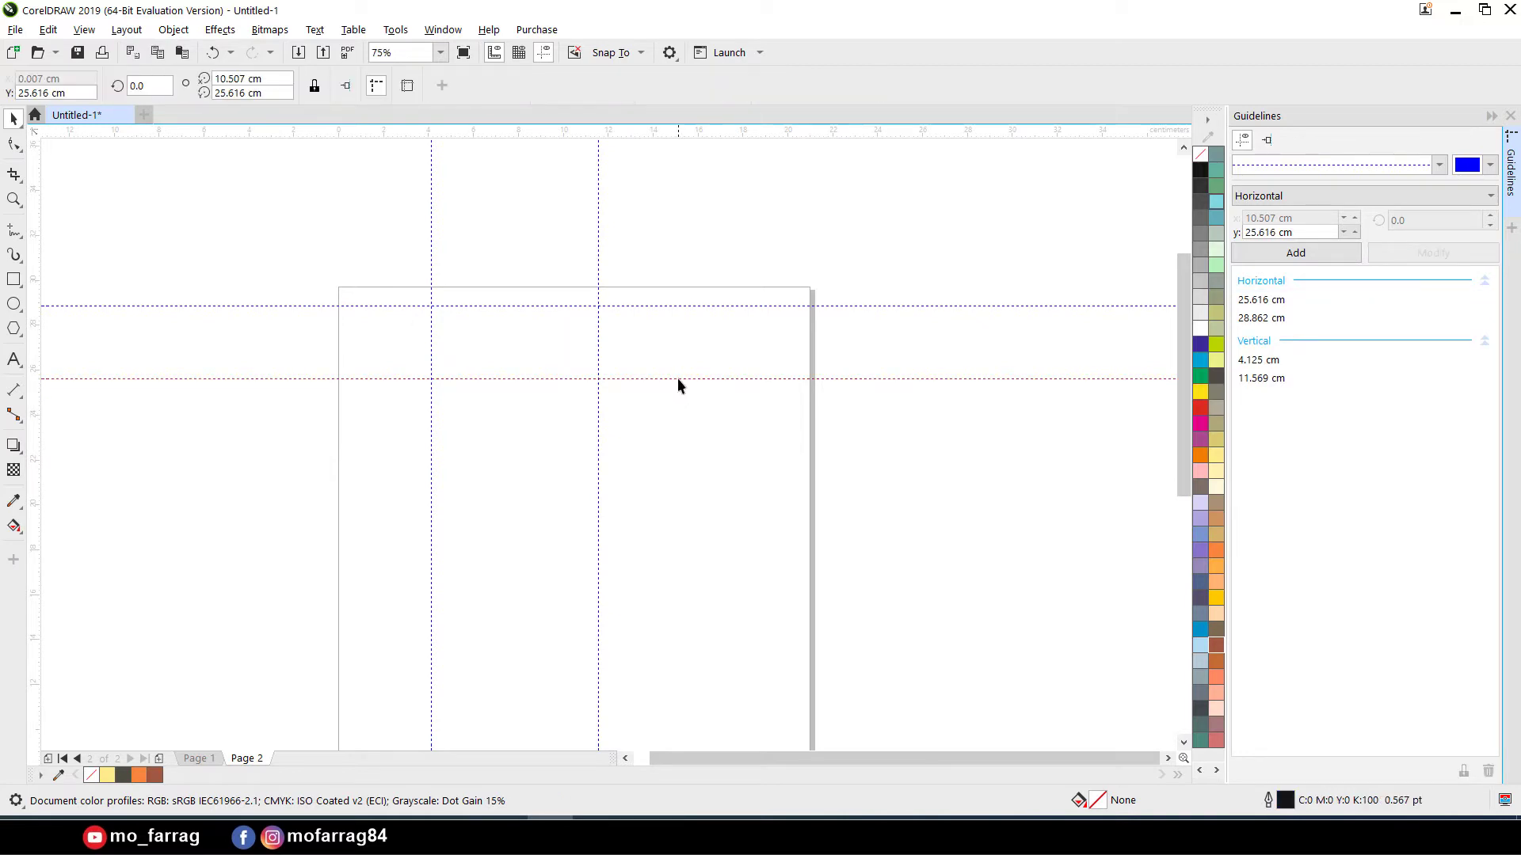
{"action": "key", "text": "Delete"}
{"action": "left_click", "coordinate": [601, 308]}
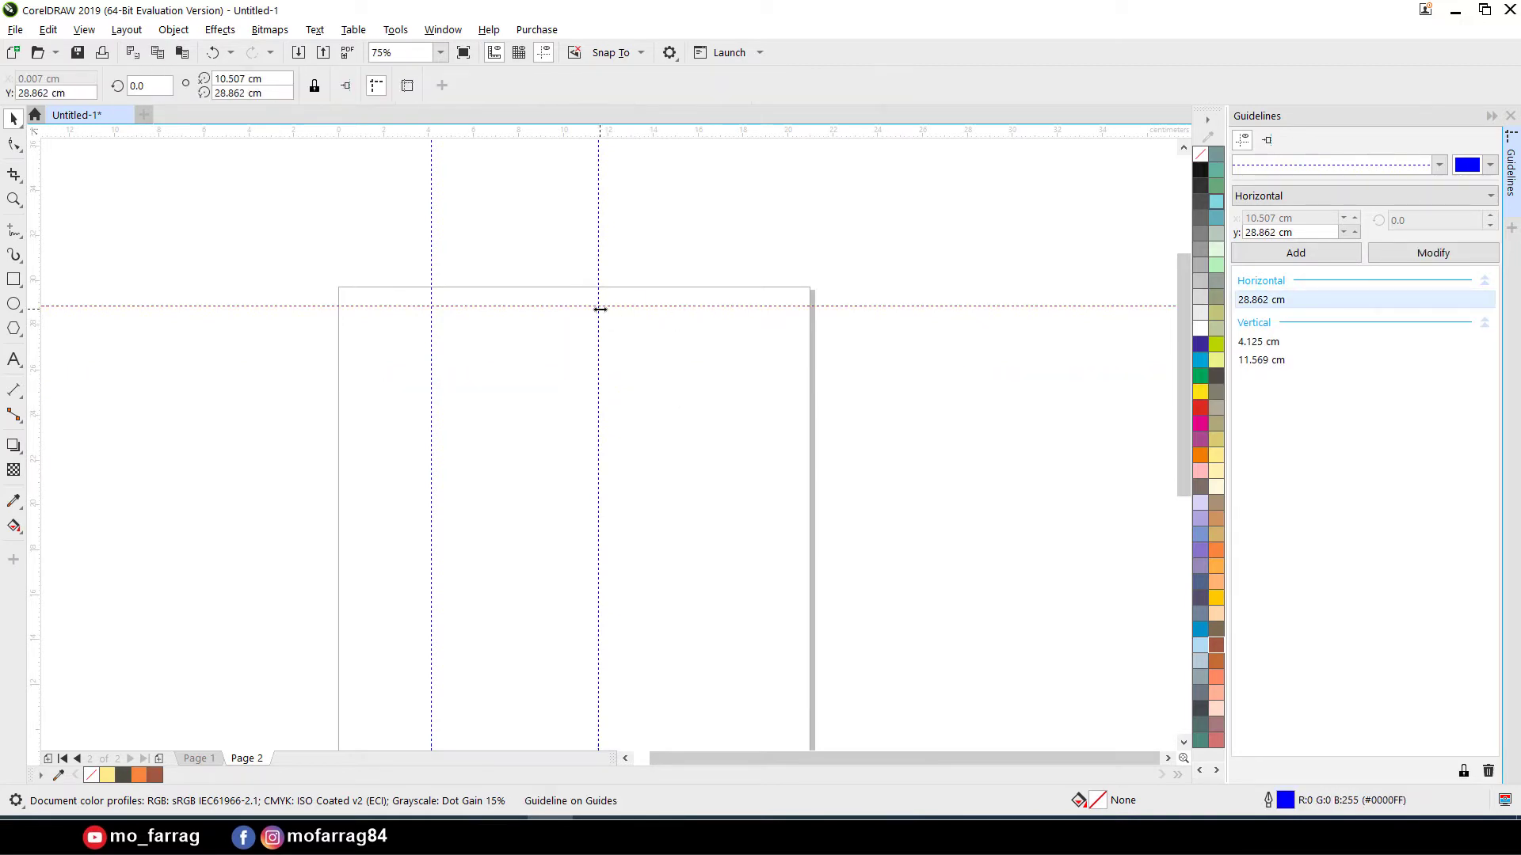
{"action": "key", "text": "Delete"}
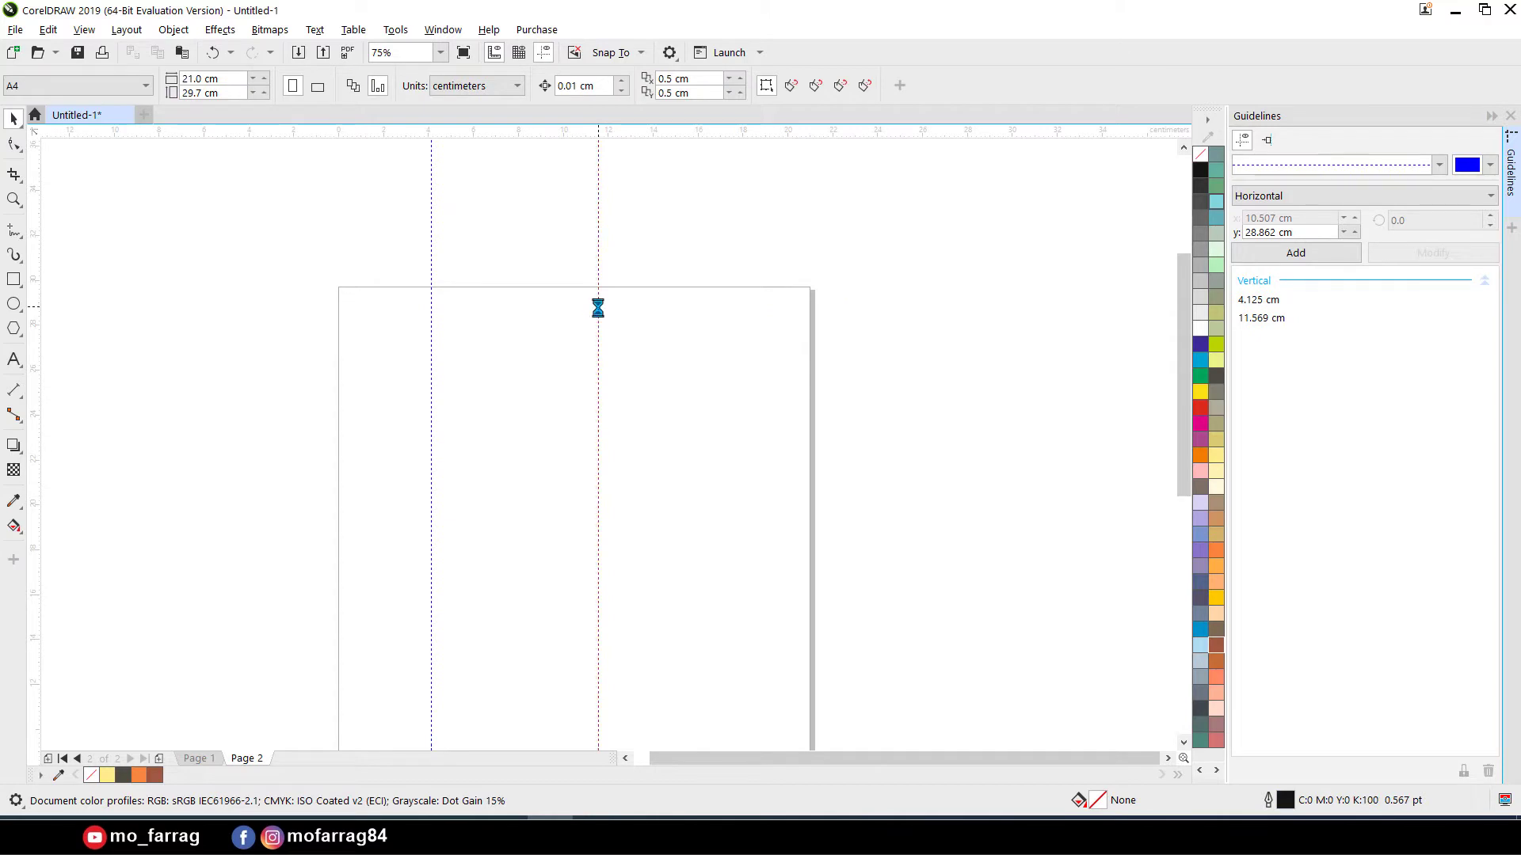
{"action": "left_click", "coordinate": [598, 306]}
{"action": "key", "text": "Delete"}
{"action": "left_click", "coordinate": [428, 280]}
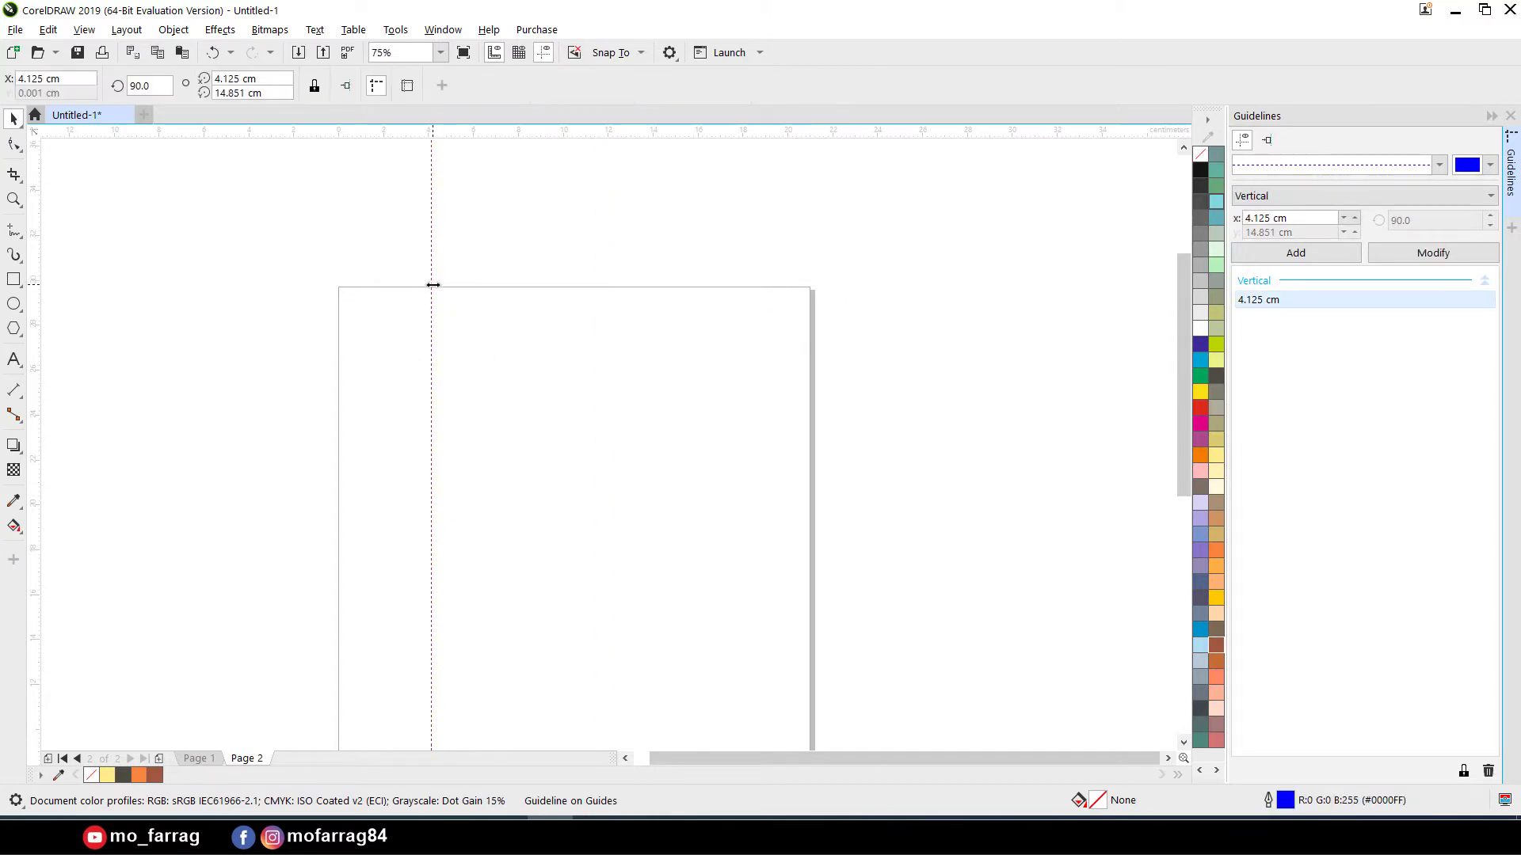
{"action": "key", "text": "Delete"}
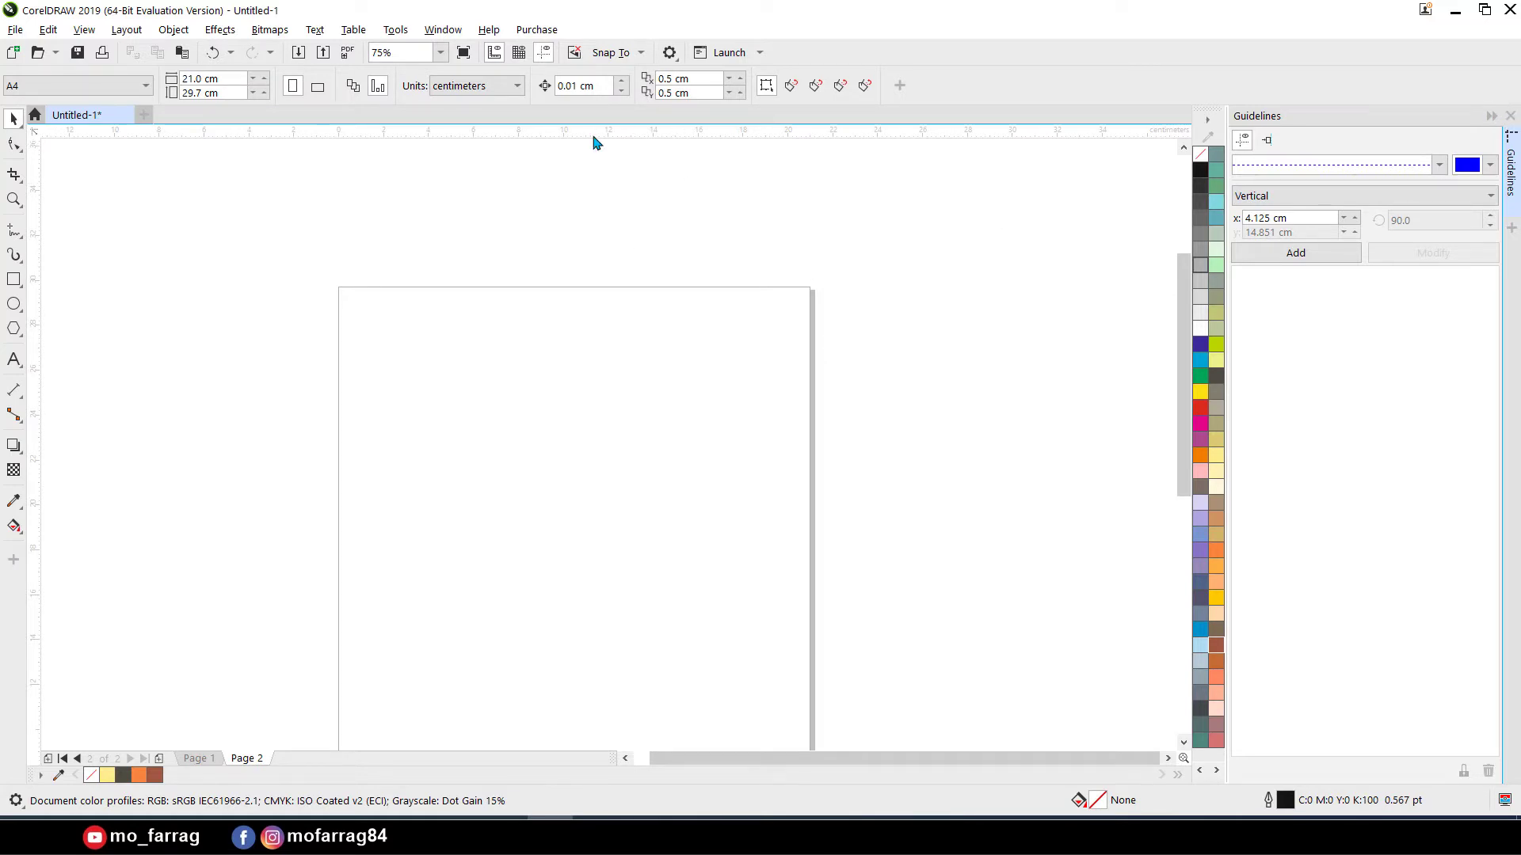
Place a horizontal guideline at about 25.6 cm and a vertical guideline at about 8.3 cm
{"action": "left_click_drag", "start_coordinate": [589, 140], "coordinate": [584, 380]}
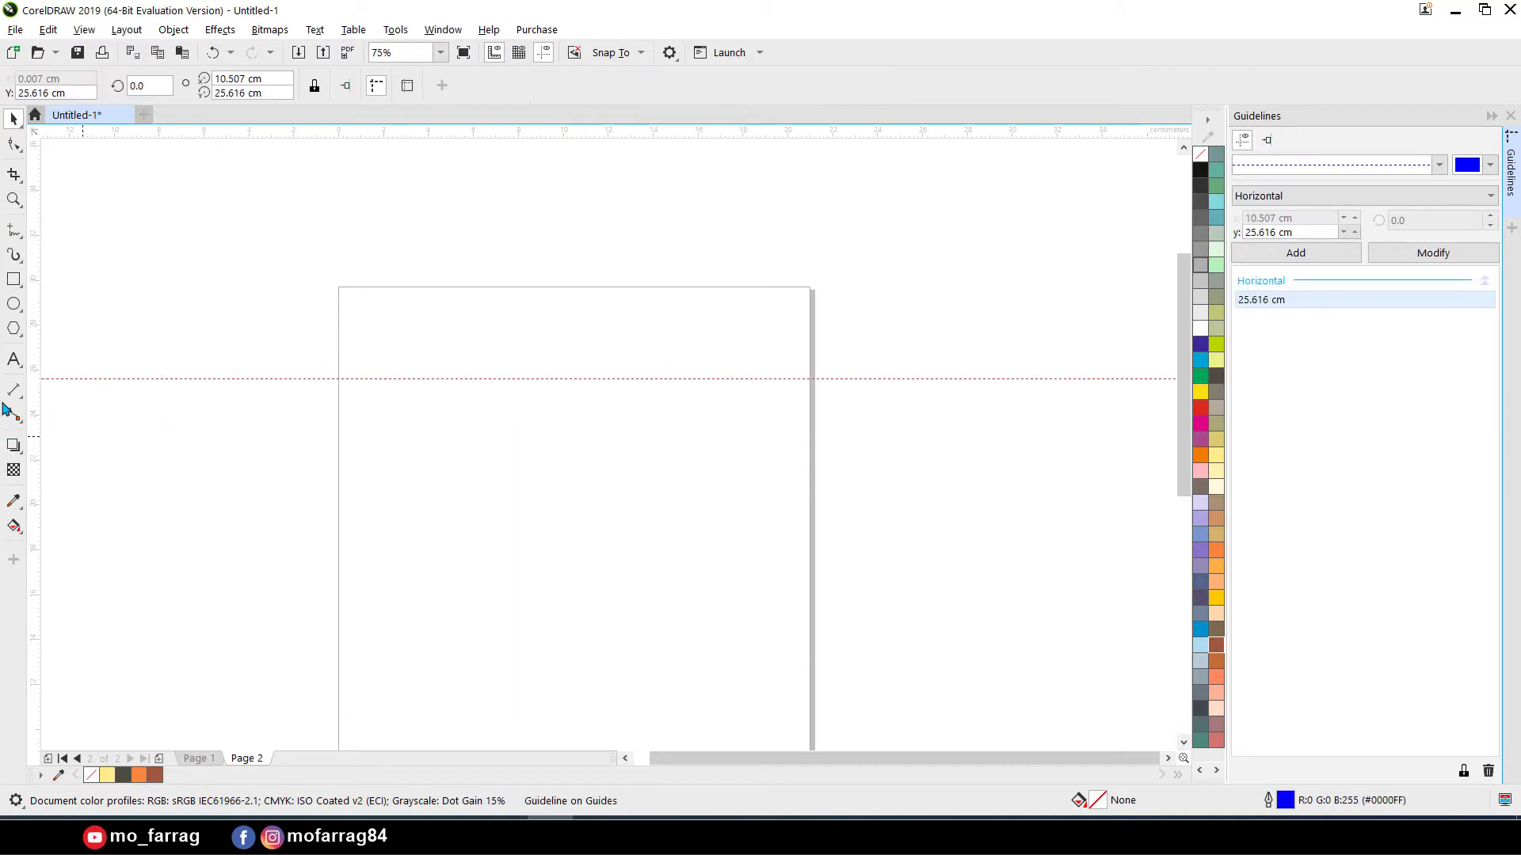
{"action": "left_click_drag", "start_coordinate": [35, 412], "coordinate": [590, 479]}
Rotate the vertical guideline about its centre to an angle of about 52.6 degrees
{"action": "scroll", "coordinate": [570, 401], "scroll_direction": "down", "scroll_amount": 4}
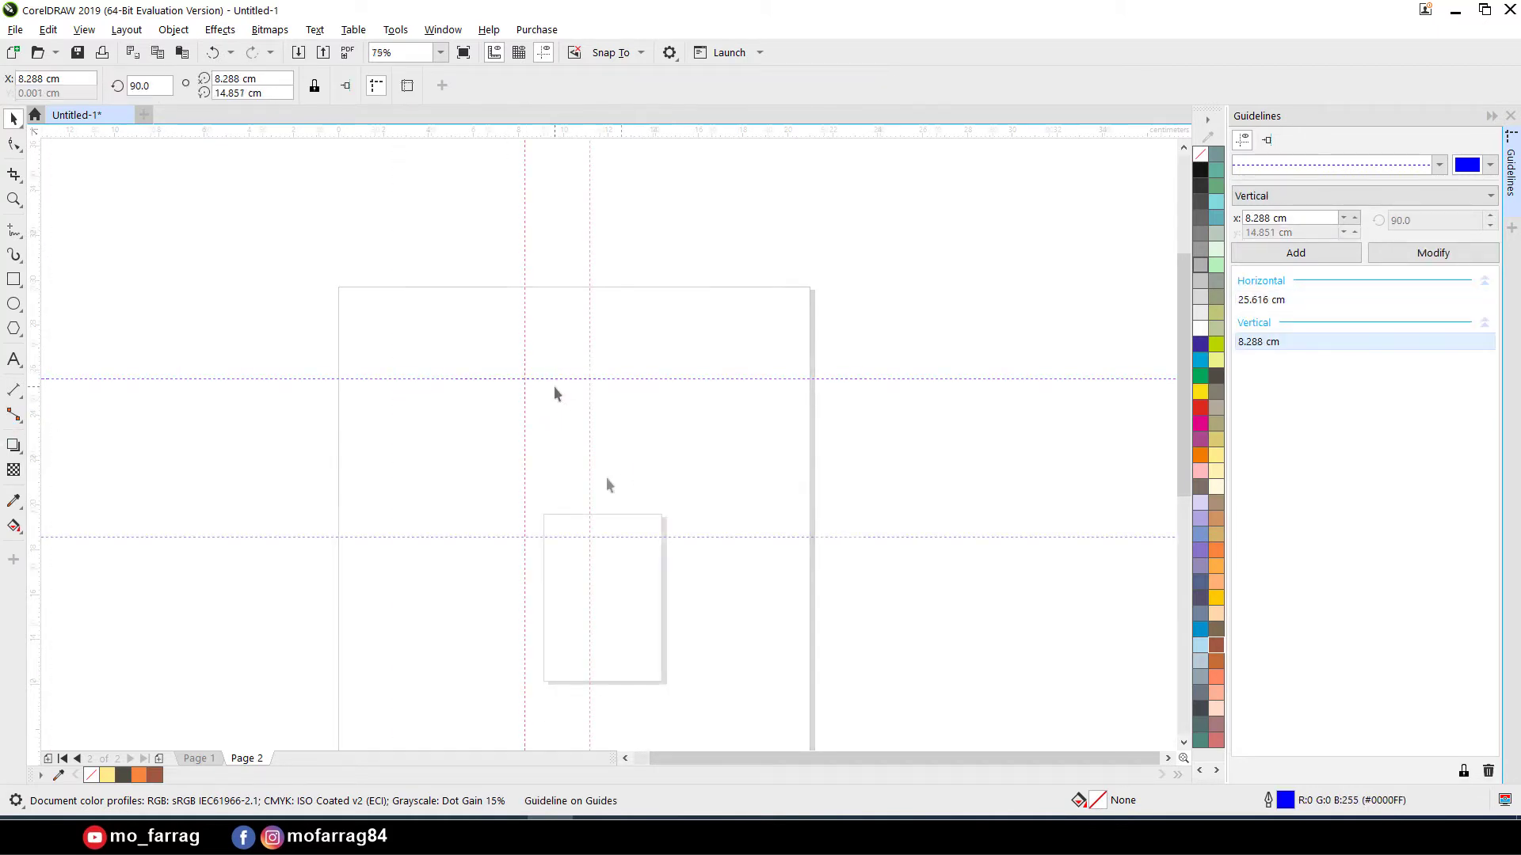
{"action": "scroll", "coordinate": [593, 591], "scroll_direction": "up", "scroll_amount": 2}
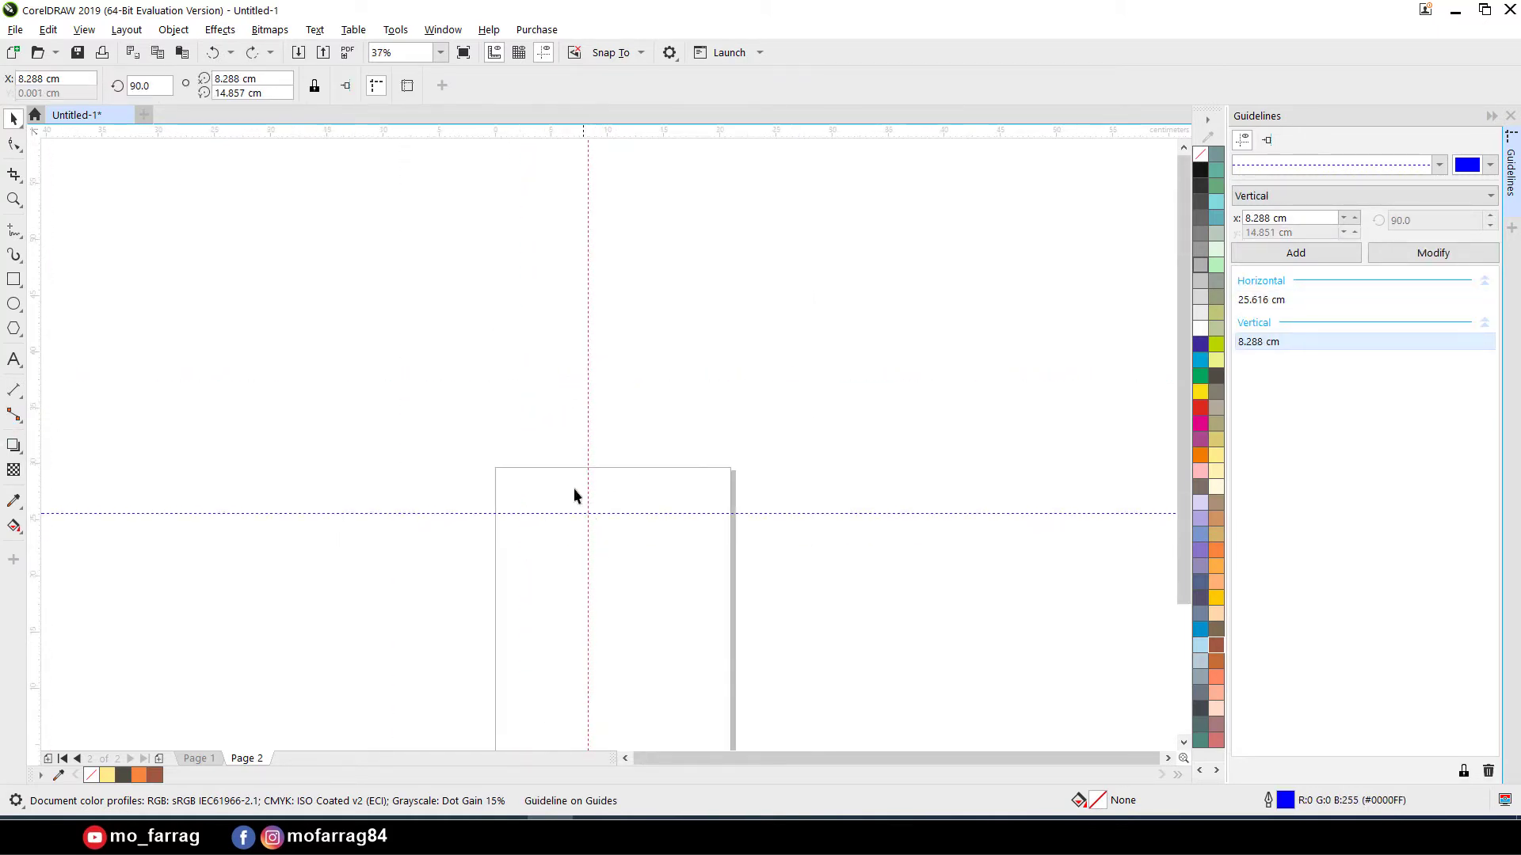
{"action": "left_click", "coordinate": [587, 390]}
{"action": "left_click_drag", "start_coordinate": [587, 158], "coordinate": [758, 454]}
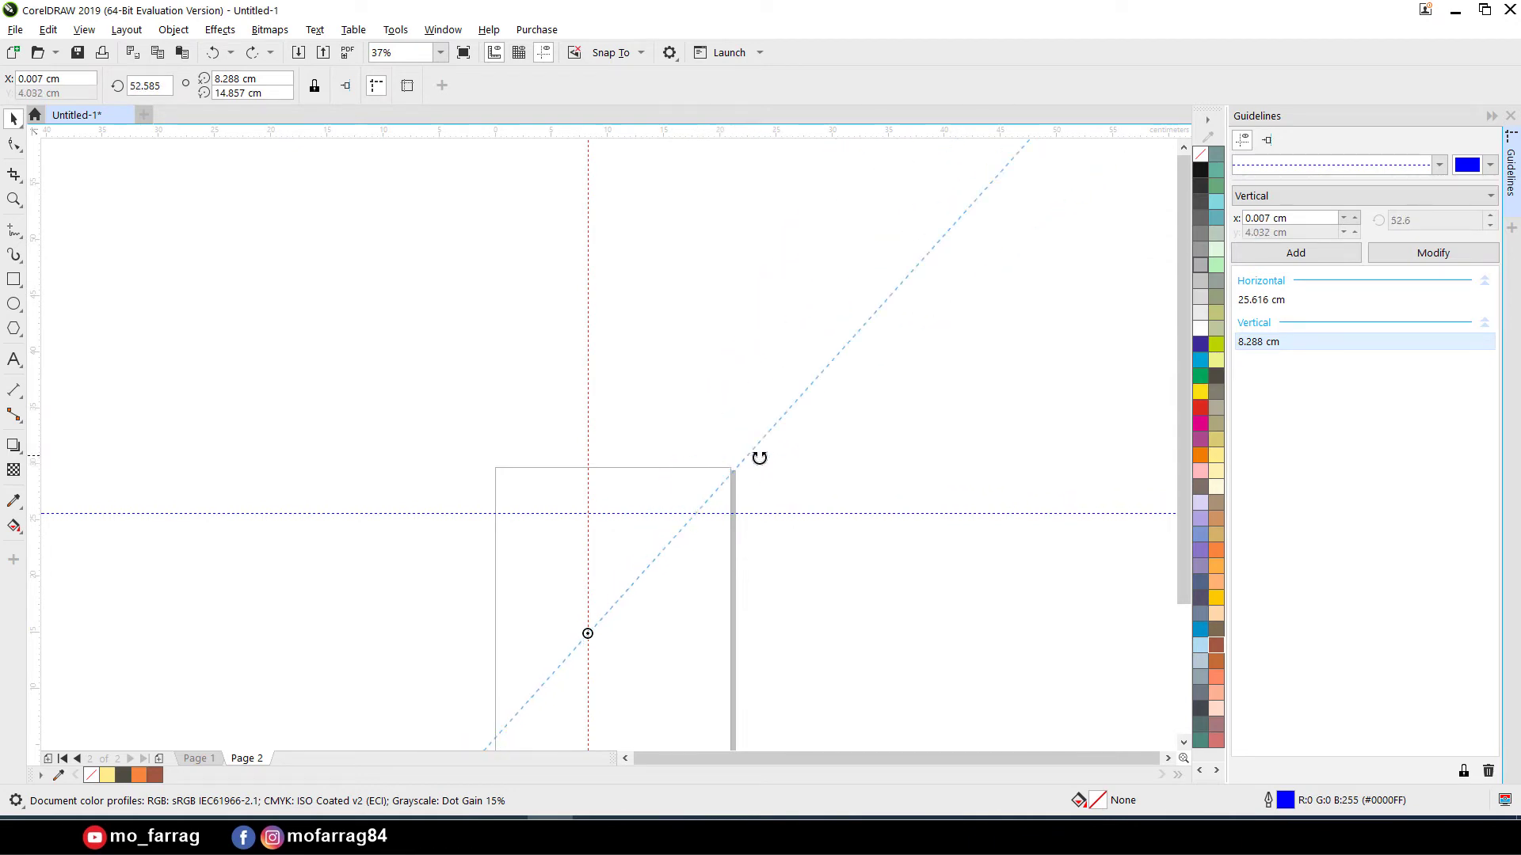
Add a vertical guideline at exactly x = 1 cm through the guideline settings
{"action": "left_click", "coordinate": [1260, 228]}
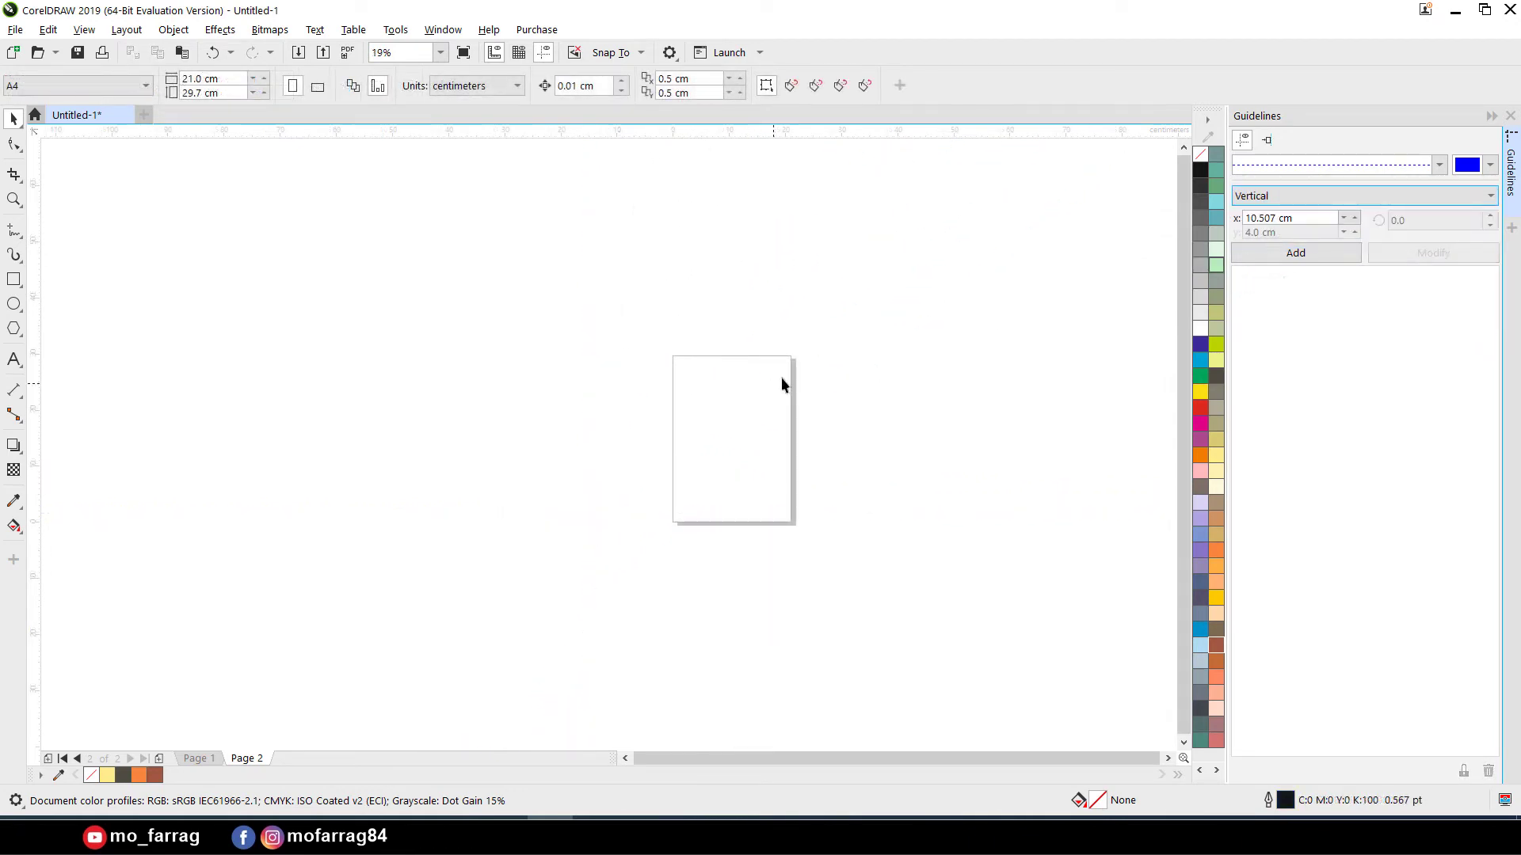
{"action": "double_click", "coordinate": [1318, 219]}
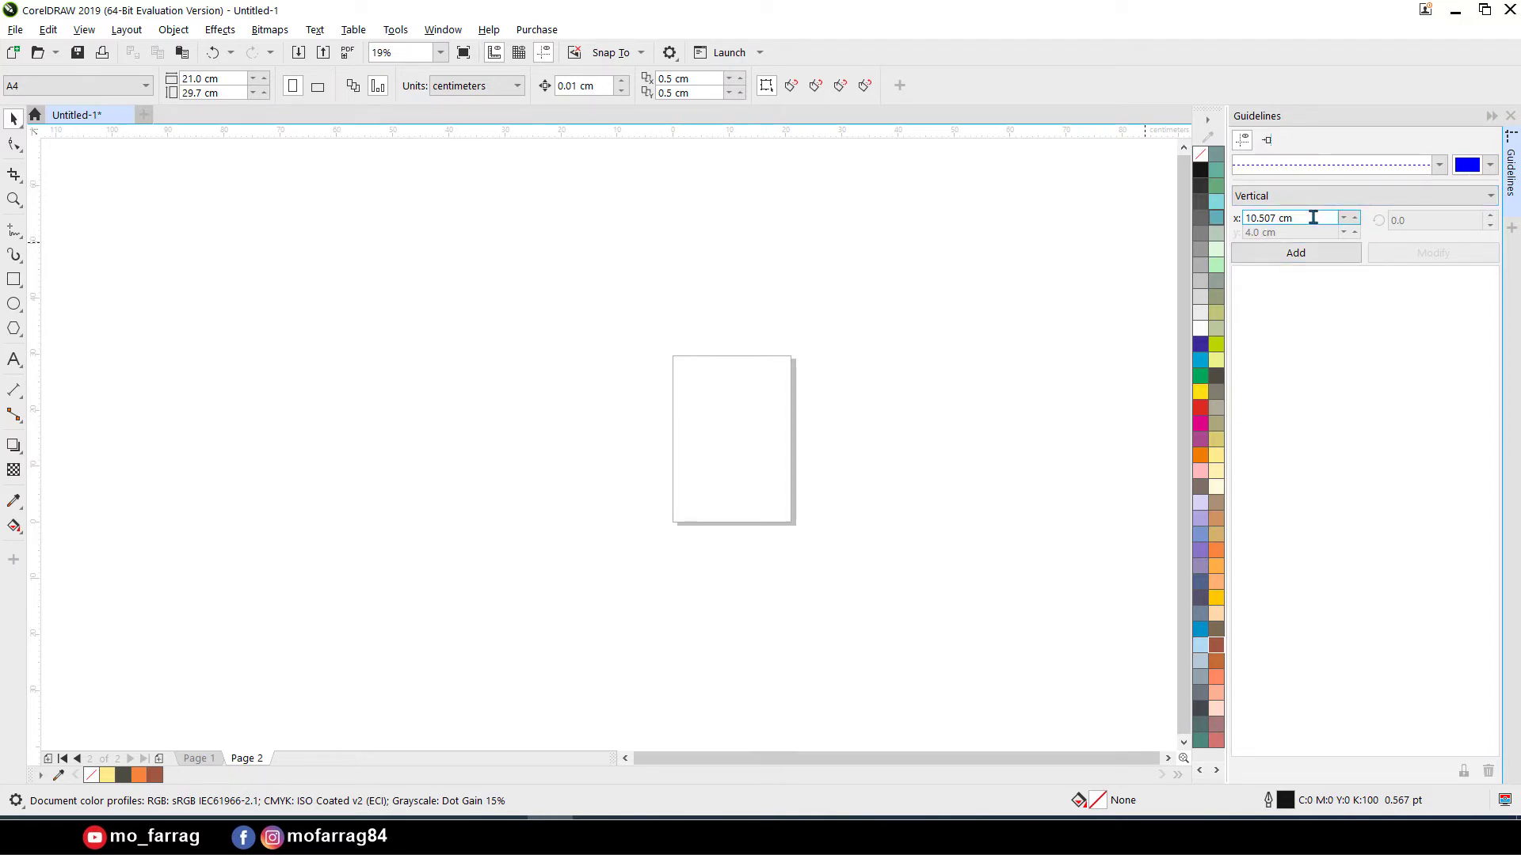
{"action": "left_click_drag", "start_coordinate": [1318, 219], "coordinate": [1239, 221]}
{"action": "type", "text": "1"}
{"action": "left_click", "coordinate": [1292, 252]}
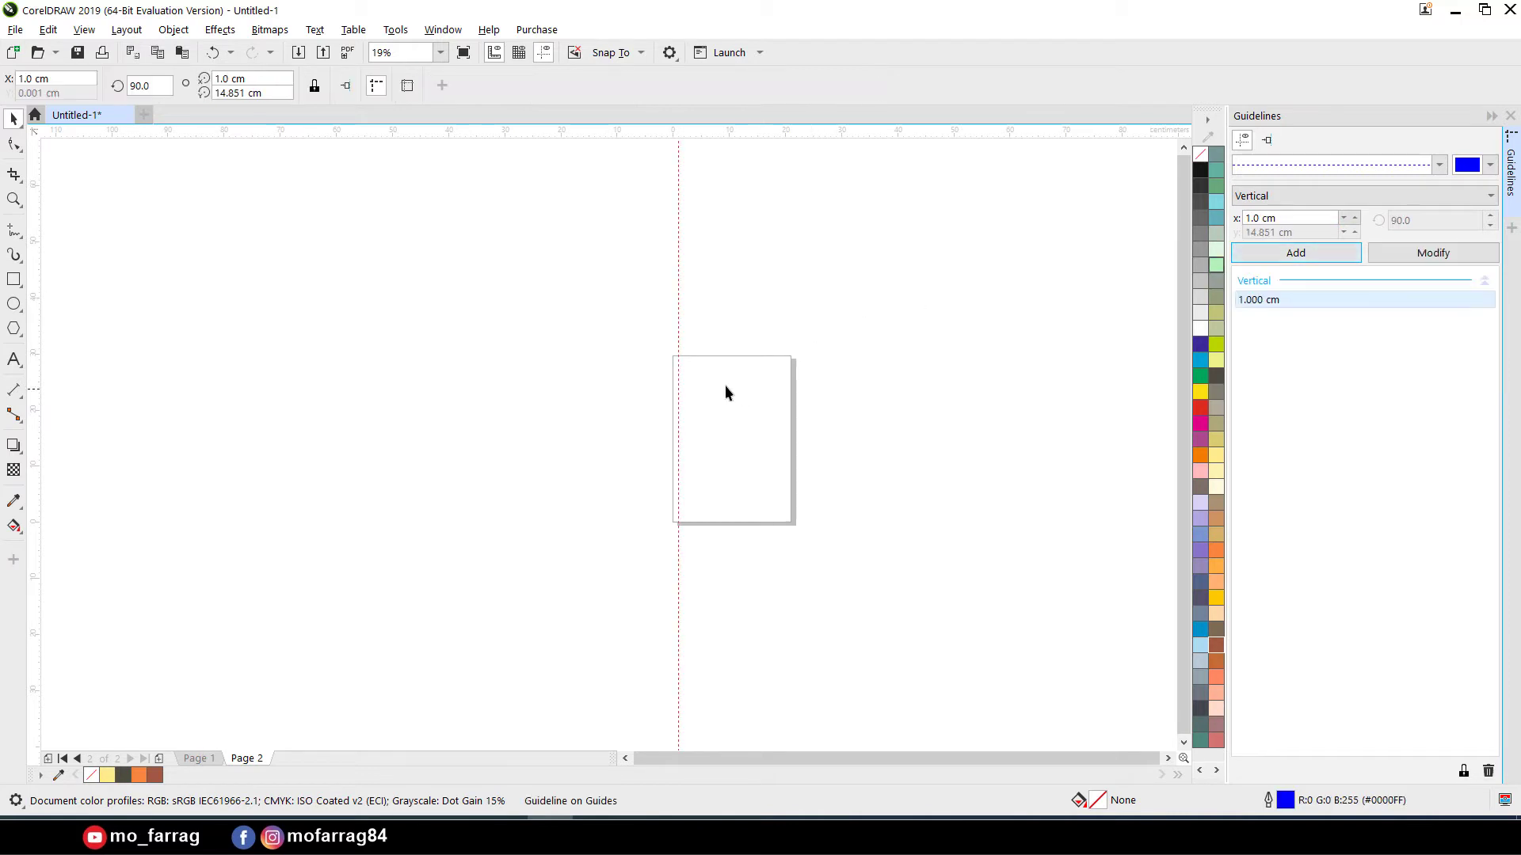
Add further vertical guidelines at x = 2 cm and x = 3 cm
{"action": "scroll", "coordinate": [691, 369], "scroll_direction": "up", "scroll_amount": 2}
{"action": "left_click_drag", "start_coordinate": [1290, 219], "coordinate": [1176, 221]}
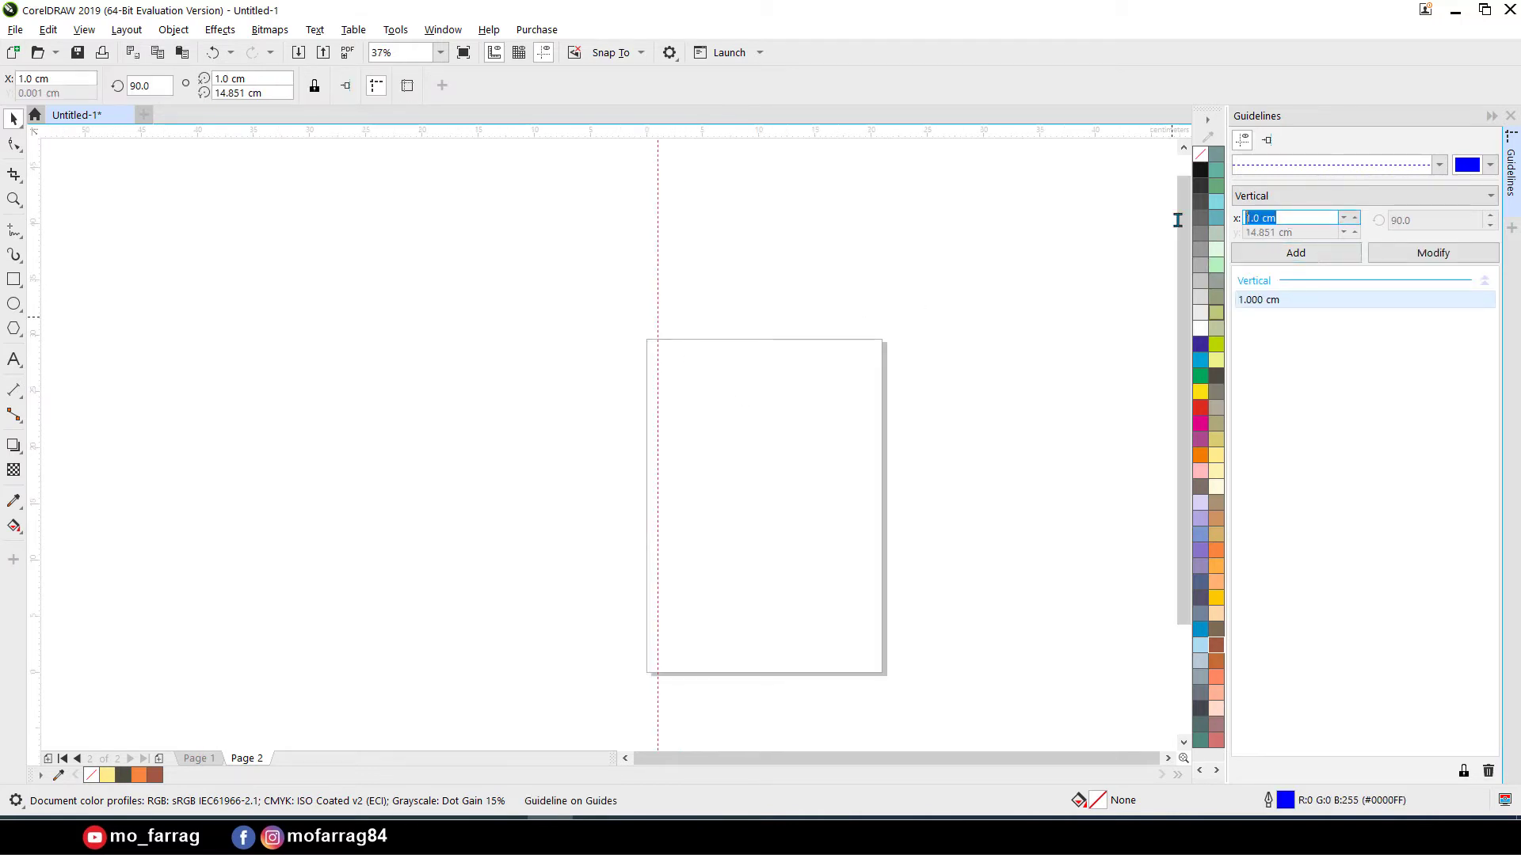
{"action": "type", "text": "2"}
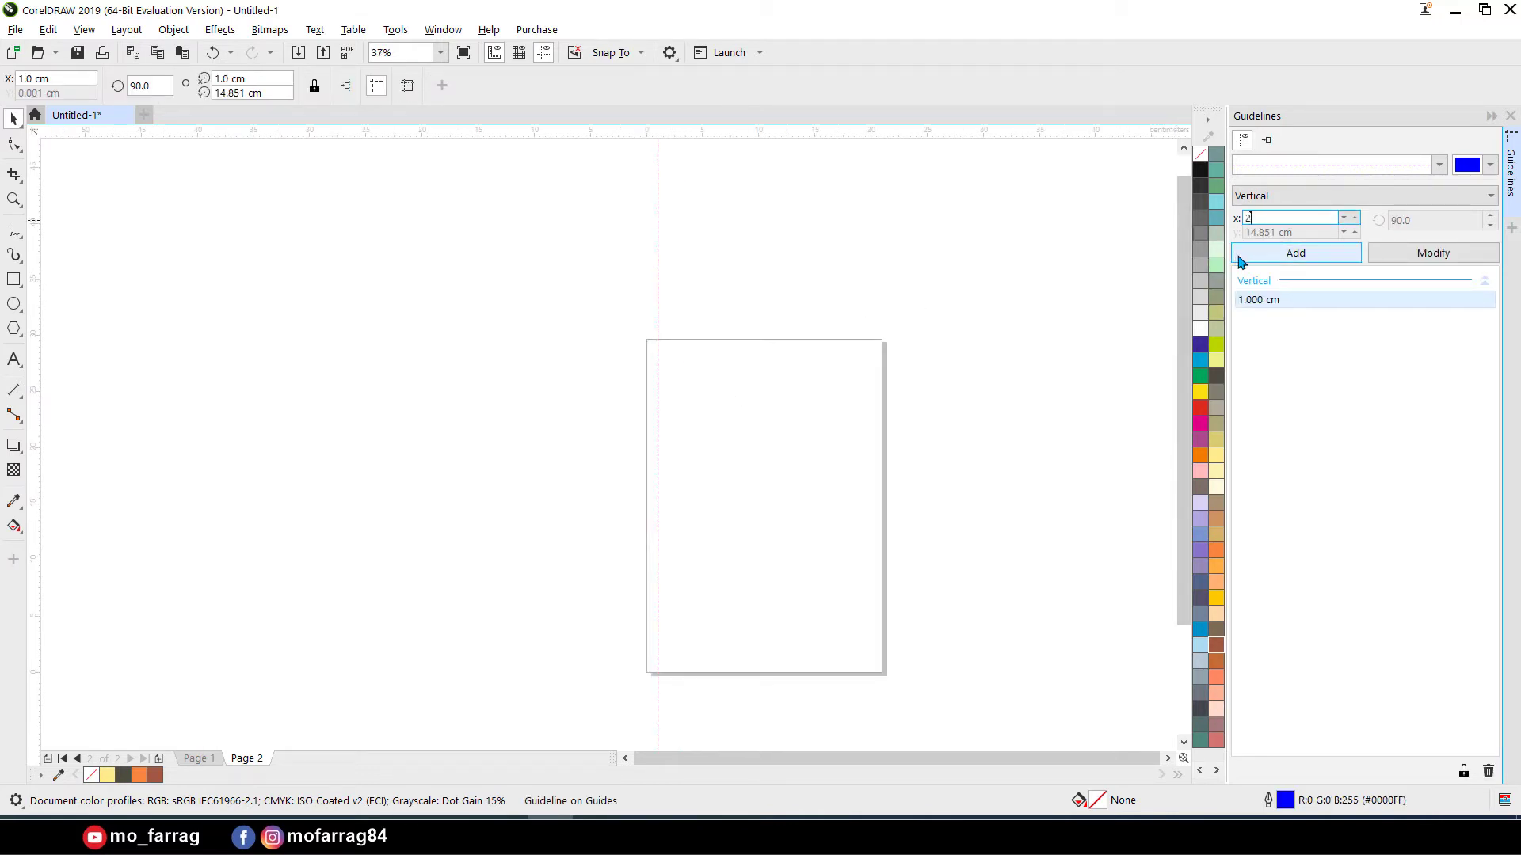
{"action": "left_click", "coordinate": [1292, 254]}
{"action": "left_click_drag", "start_coordinate": [1289, 216], "coordinate": [1161, 214]}
{"action": "type", "text": "3"}
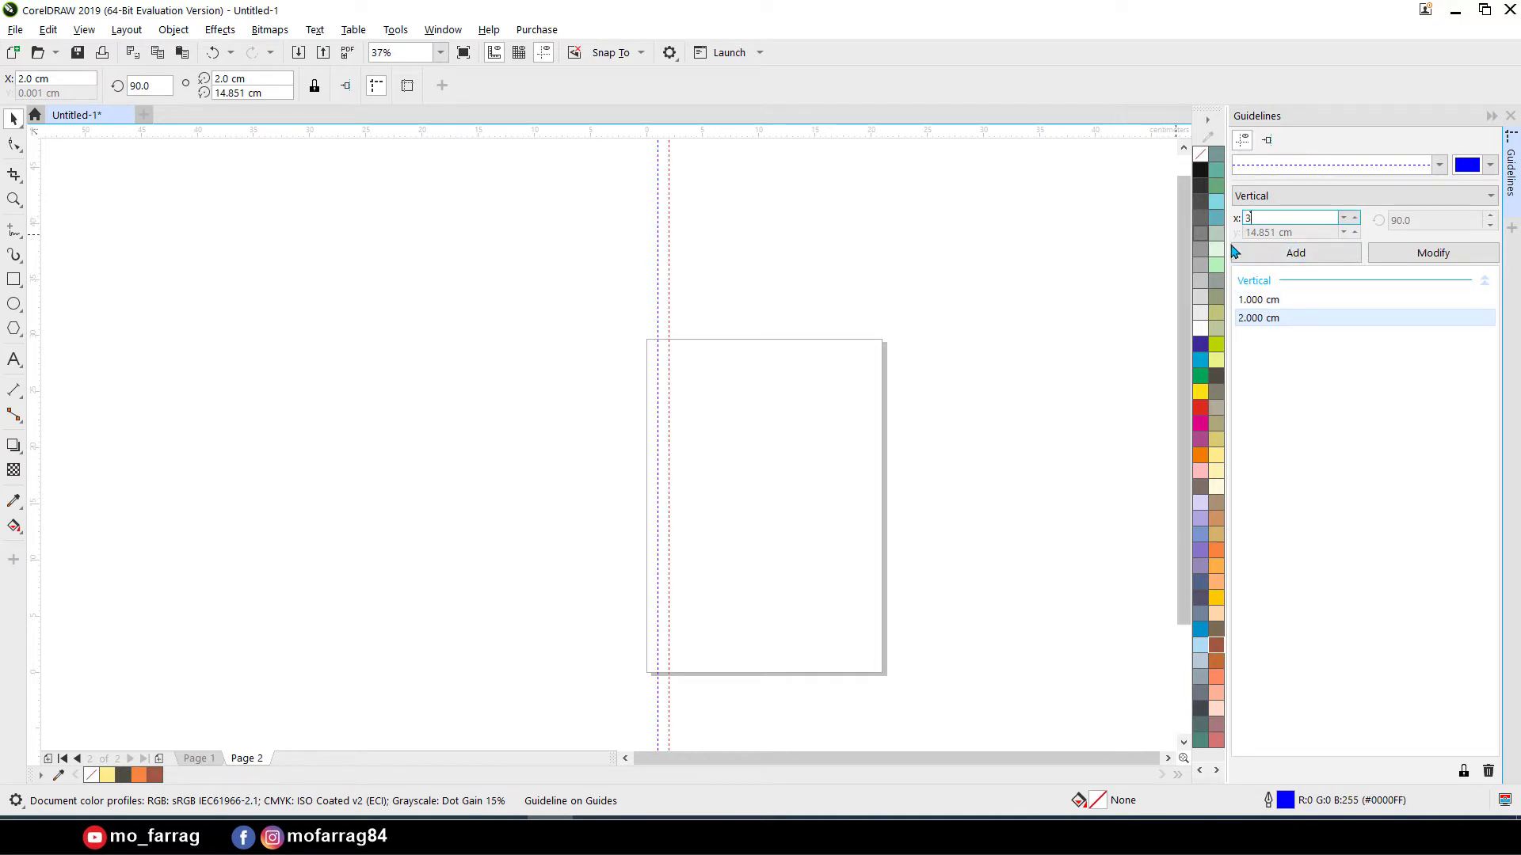
{"action": "double_click", "coordinate": [1276, 261]}
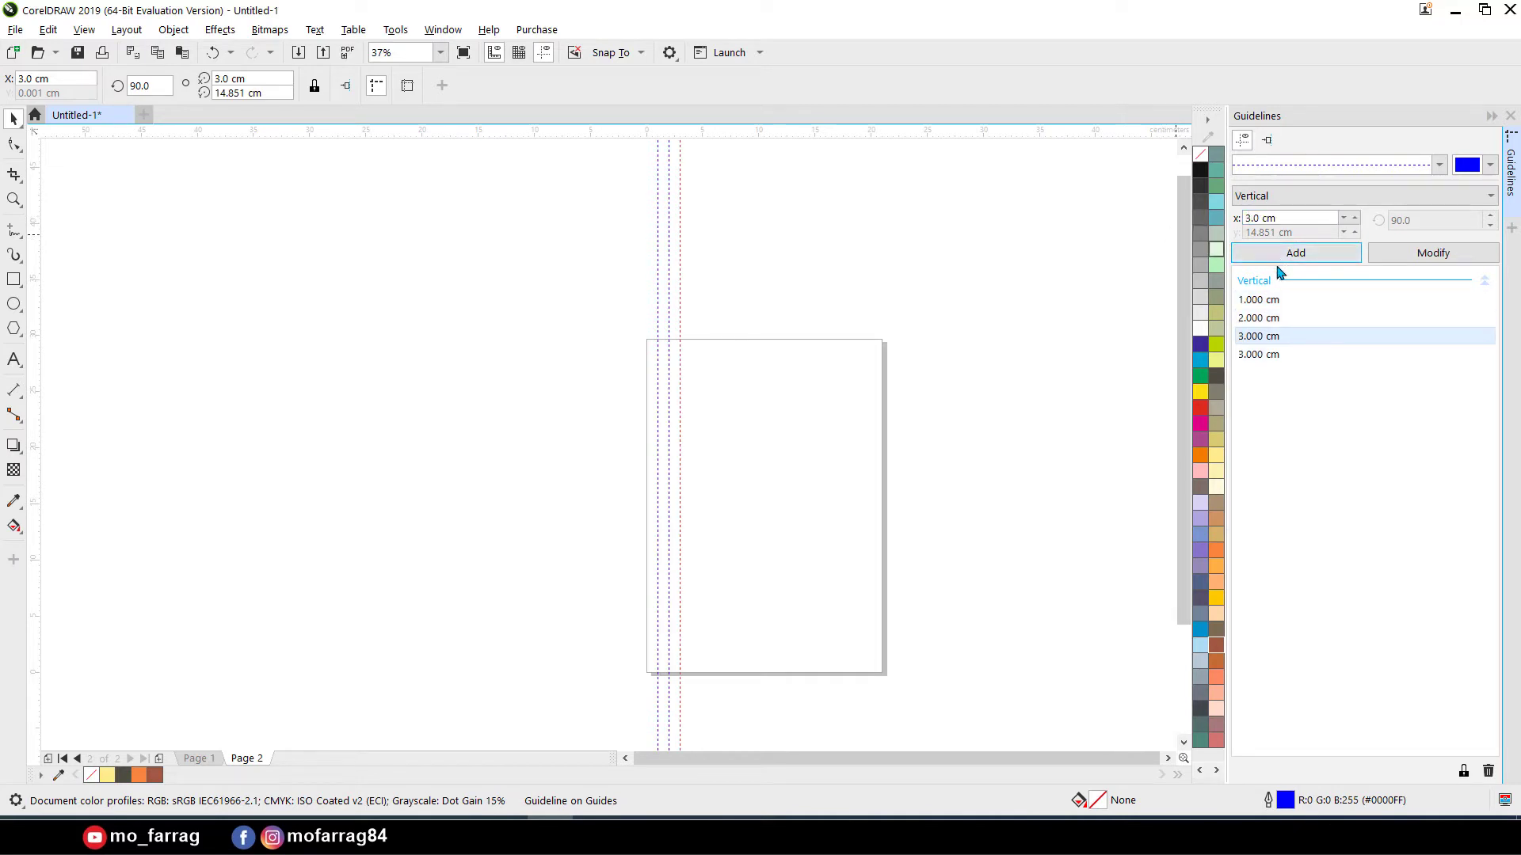
Change the guideline type to Horizontal and add guidelines at y = 1 cm and y = 3 cm
{"action": "left_click", "coordinate": [1269, 202]}
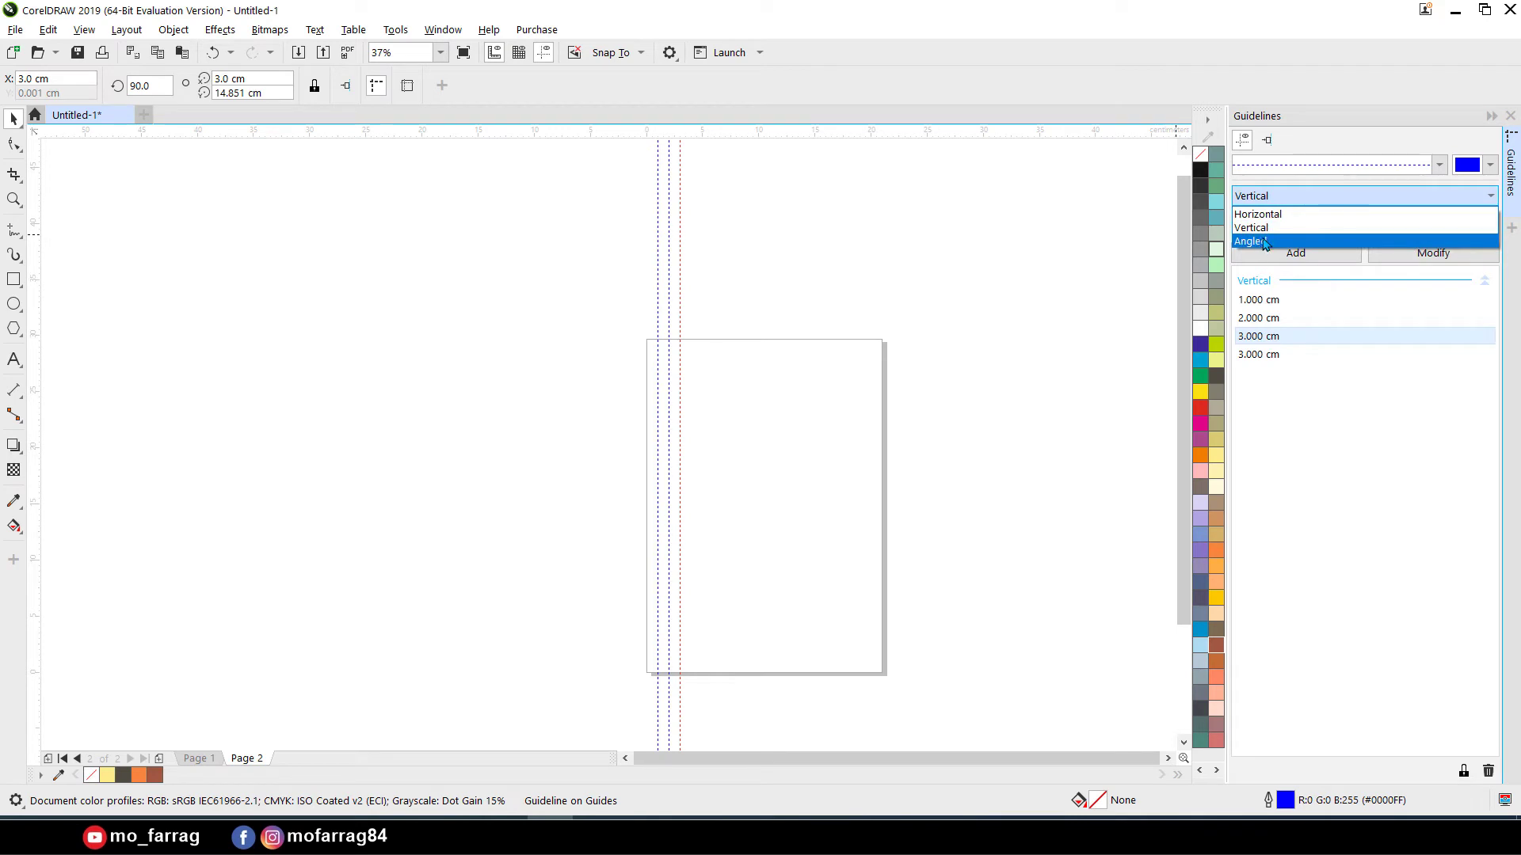
{"action": "left_click", "coordinate": [1258, 215]}
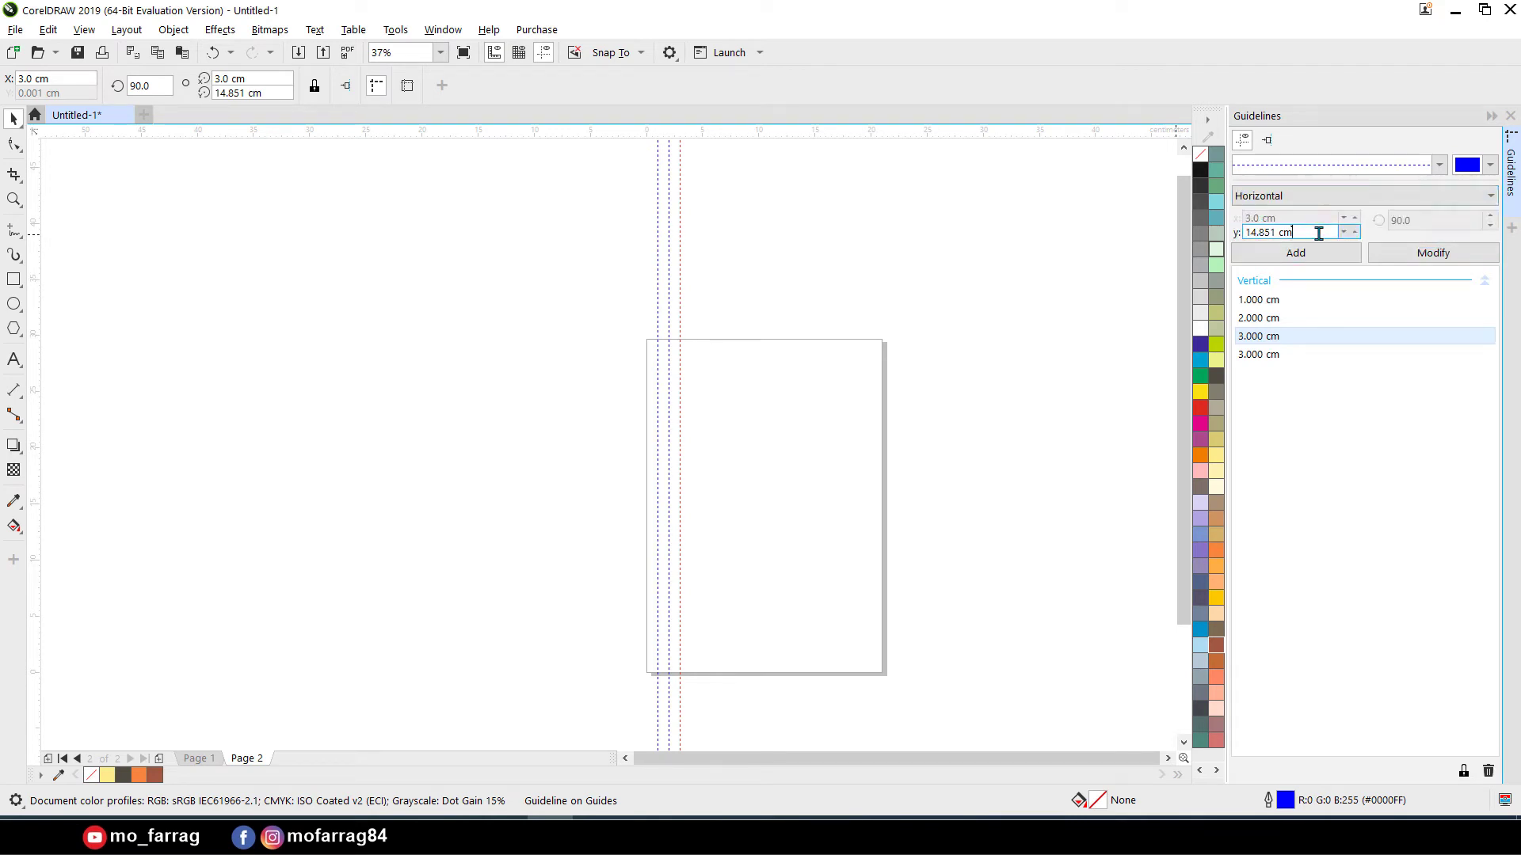
{"action": "left_click_drag", "start_coordinate": [1307, 232], "coordinate": [1131, 232]}
{"action": "type", "text": "1.0 cm"}
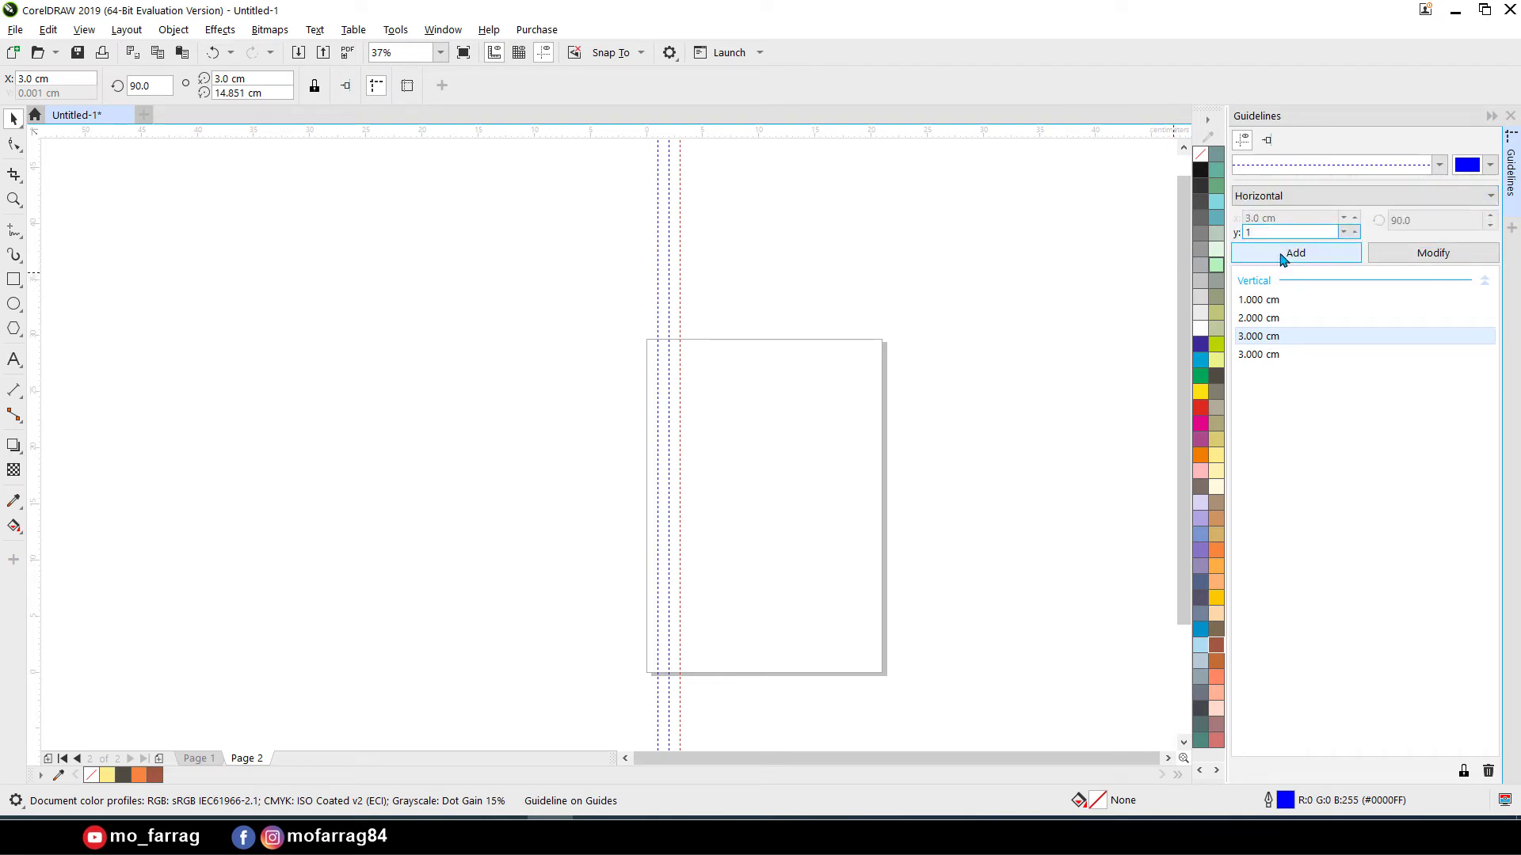
{"action": "left_click", "coordinate": [1283, 255]}
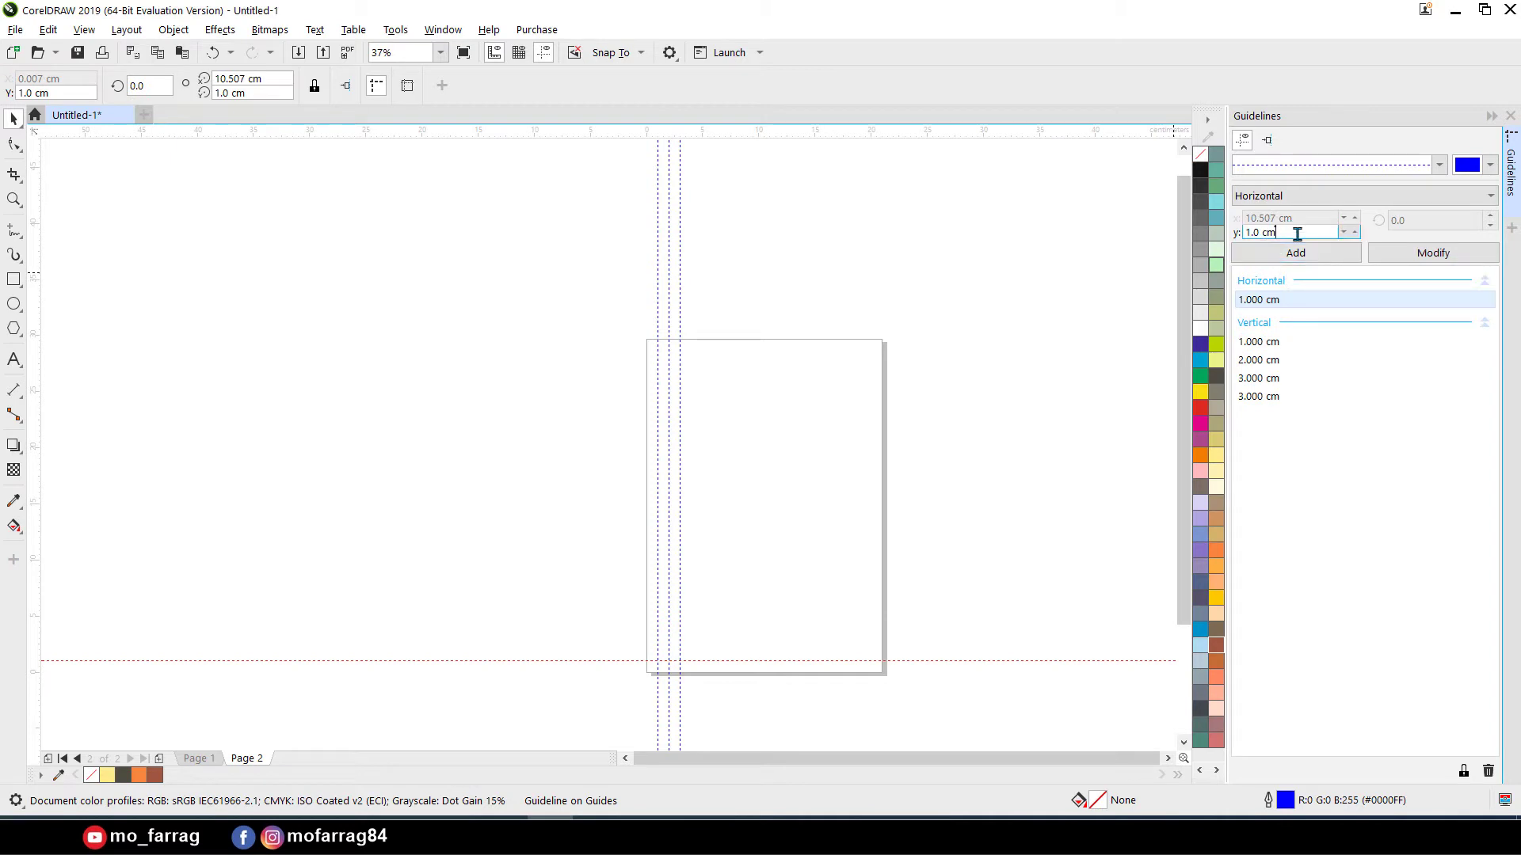
{"action": "left_click", "coordinate": [1291, 253]}
{"action": "left_click_drag", "start_coordinate": [1287, 232], "coordinate": [1143, 239]}
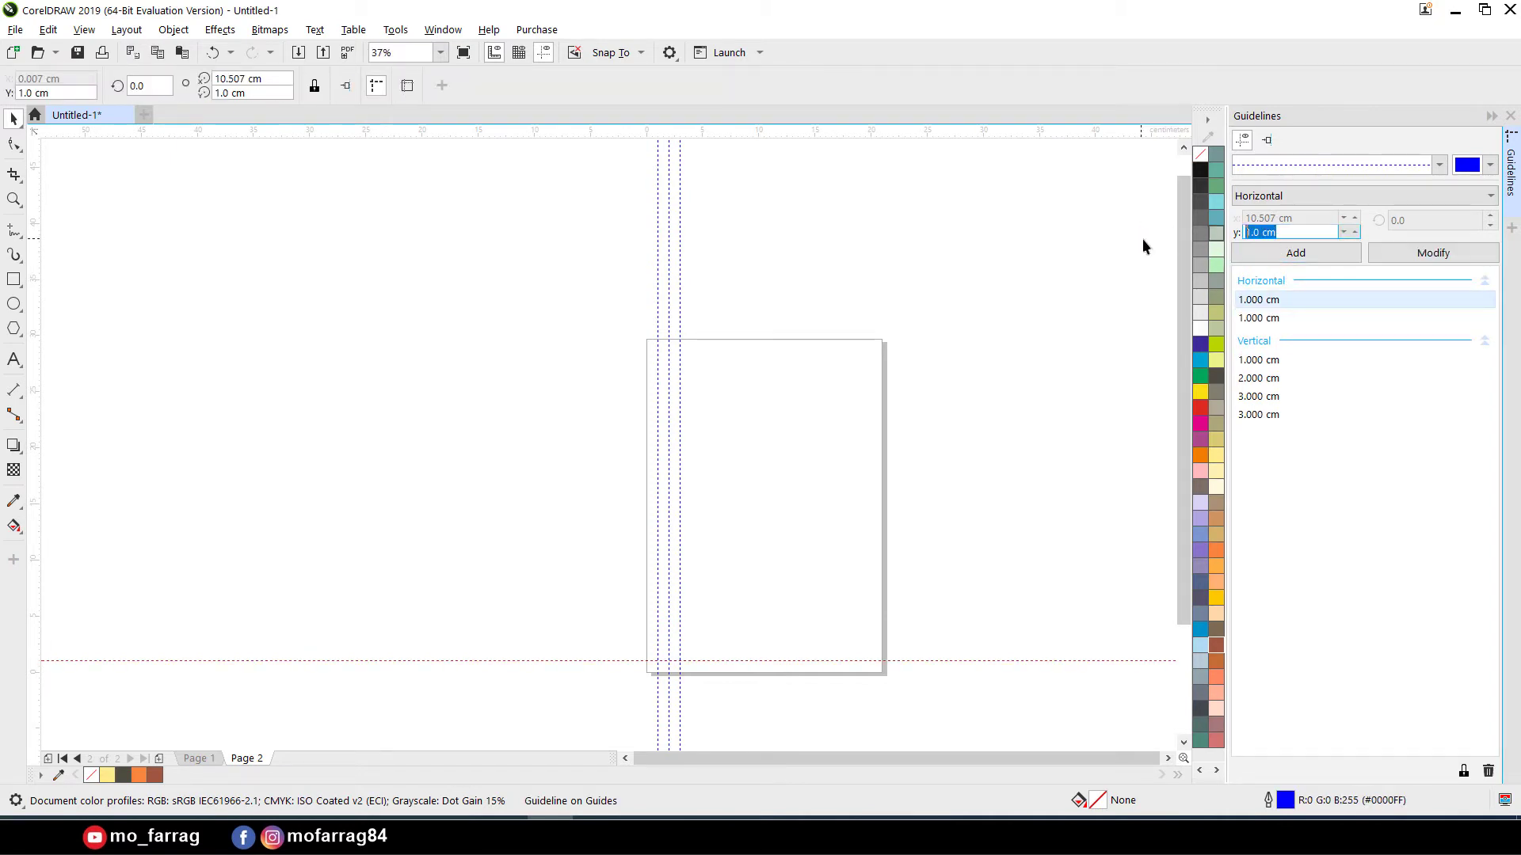
{"action": "type", "text": "3"}
{"action": "left_click", "coordinate": [1269, 252]}
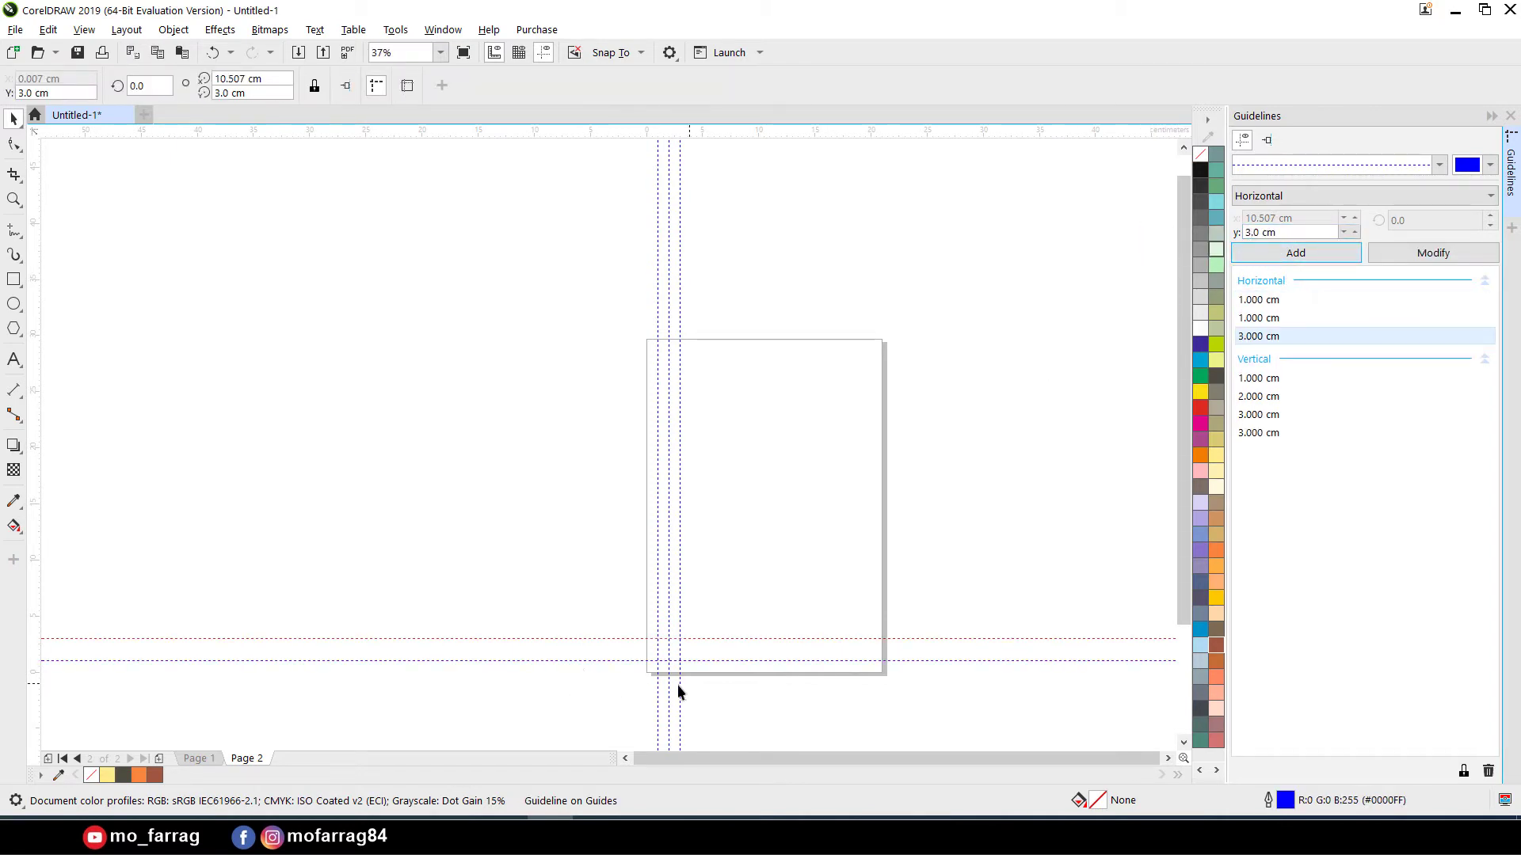
Modify the upper horizontal guideline to sit at exactly y = 2 cm, and deselect it
{"action": "scroll", "coordinate": [693, 673], "scroll_direction": "up", "scroll_amount": 5}
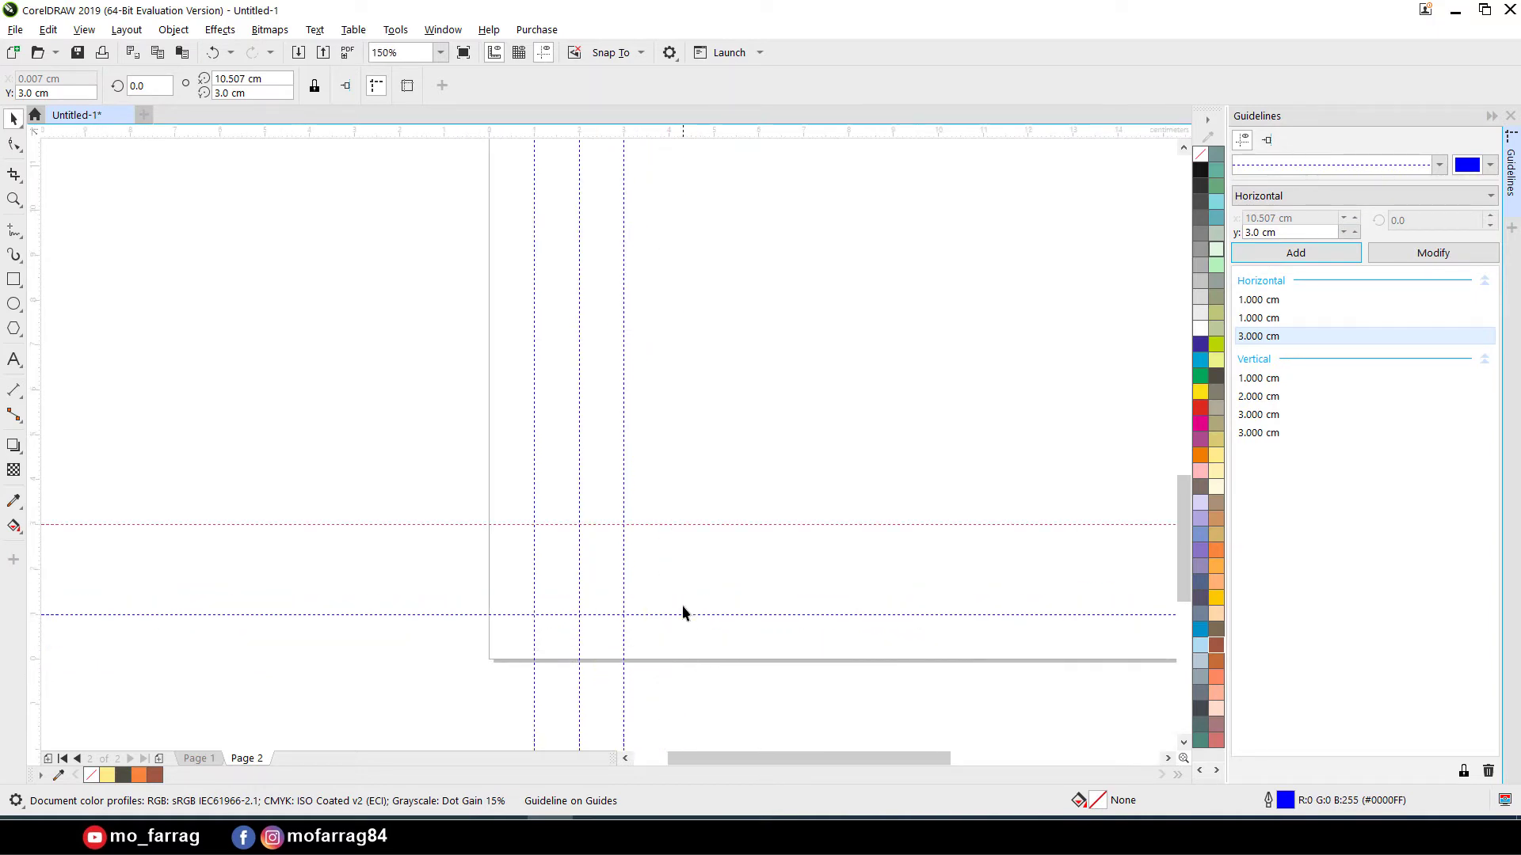
{"action": "left_click", "coordinate": [684, 525]}
{"action": "double_click", "coordinate": [1252, 231]}
{"action": "type", "text": "2"}
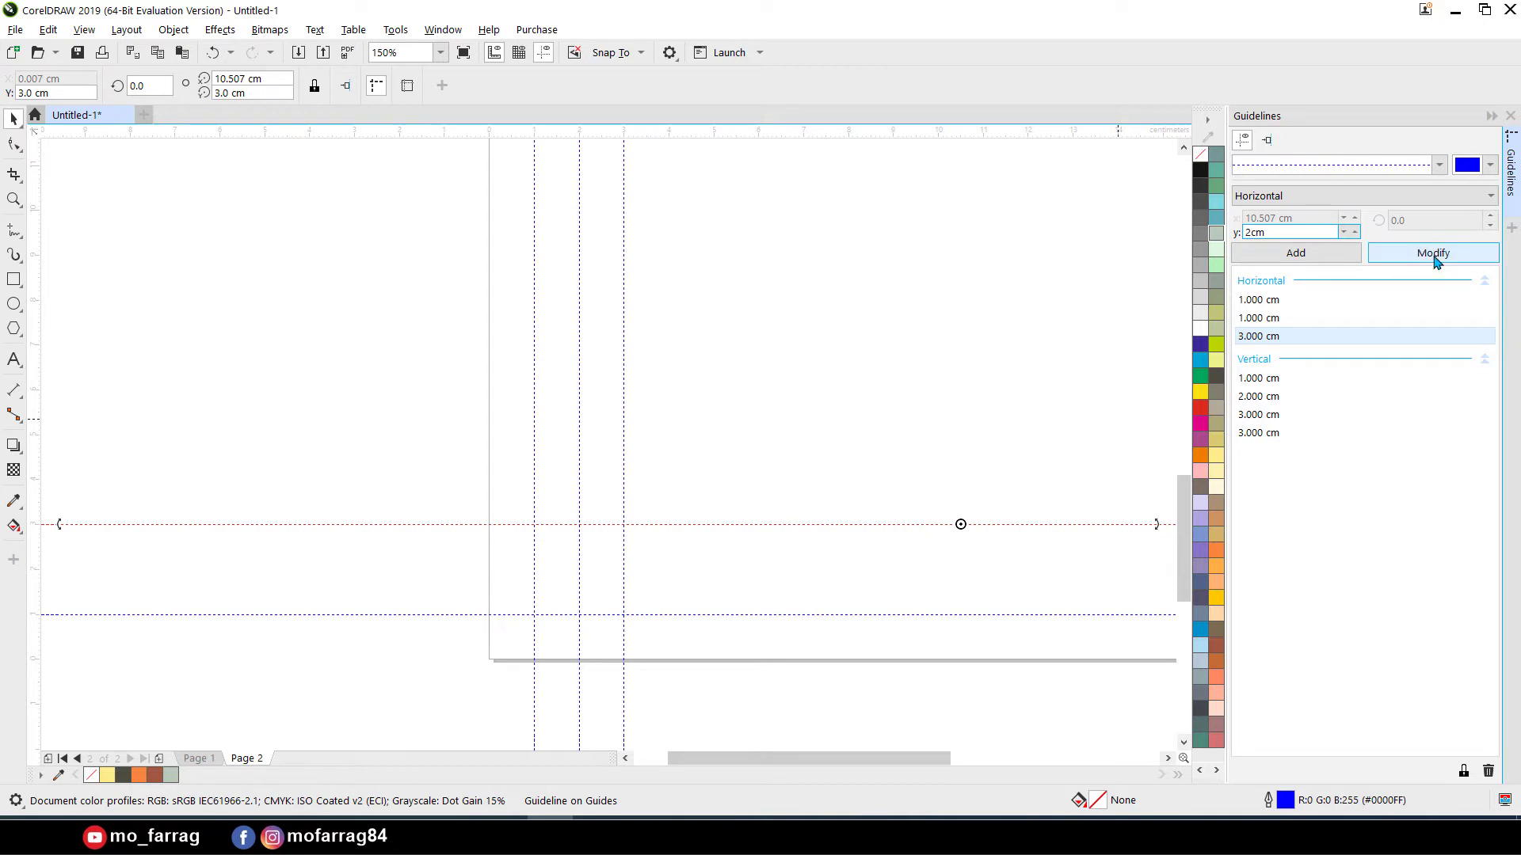
{"action": "left_click", "coordinate": [1442, 269]}
{"action": "scroll", "coordinate": [695, 513], "scroll_direction": "down", "scroll_amount": 3}
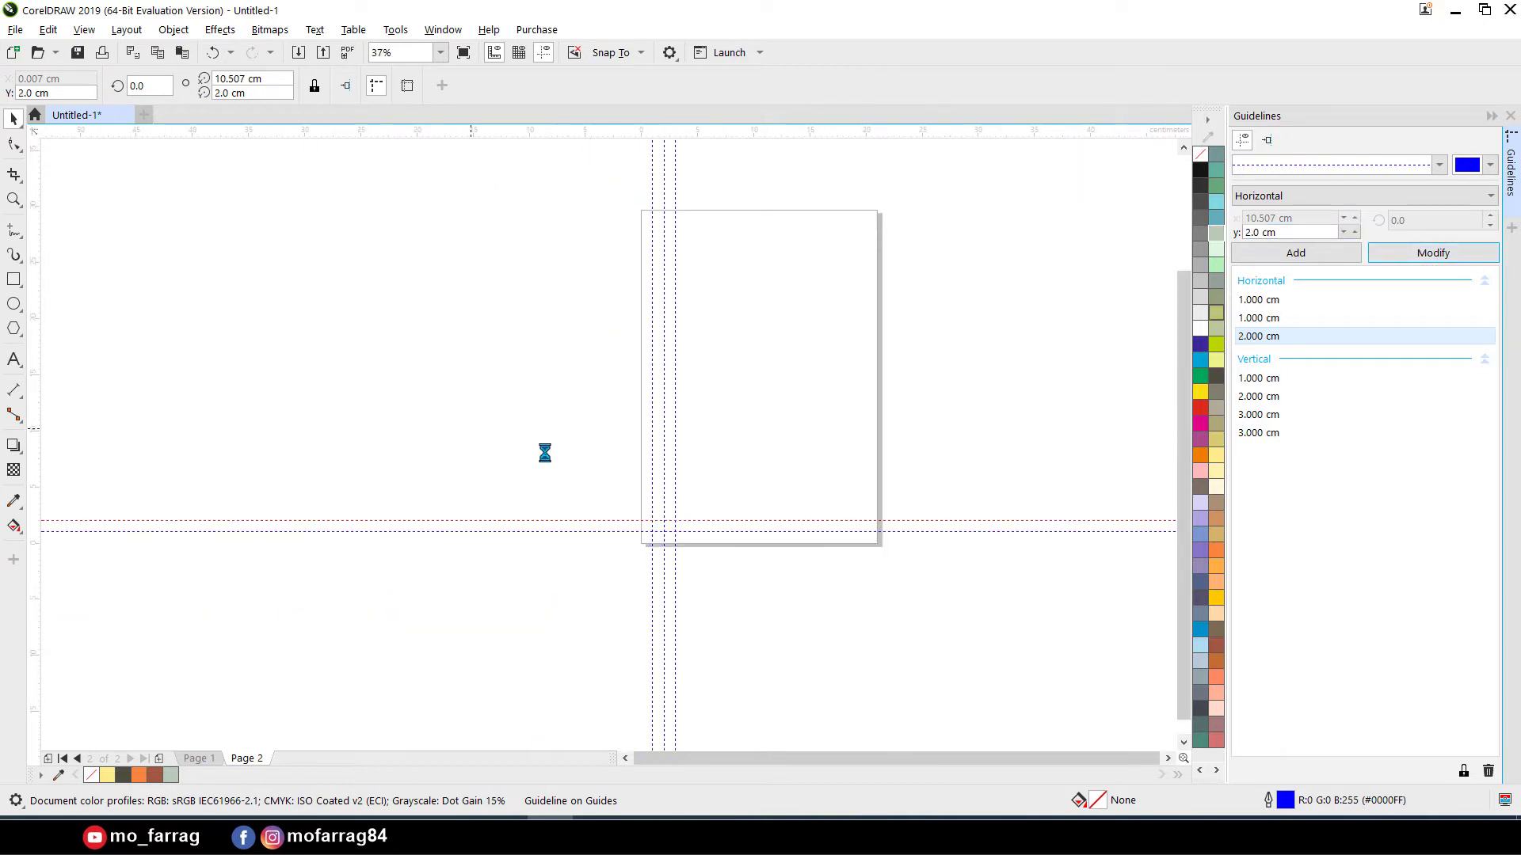
{"action": "left_click", "coordinate": [758, 485]}
{"action": "scroll", "coordinate": [754, 526], "scroll_direction": "up", "scroll_amount": 2}
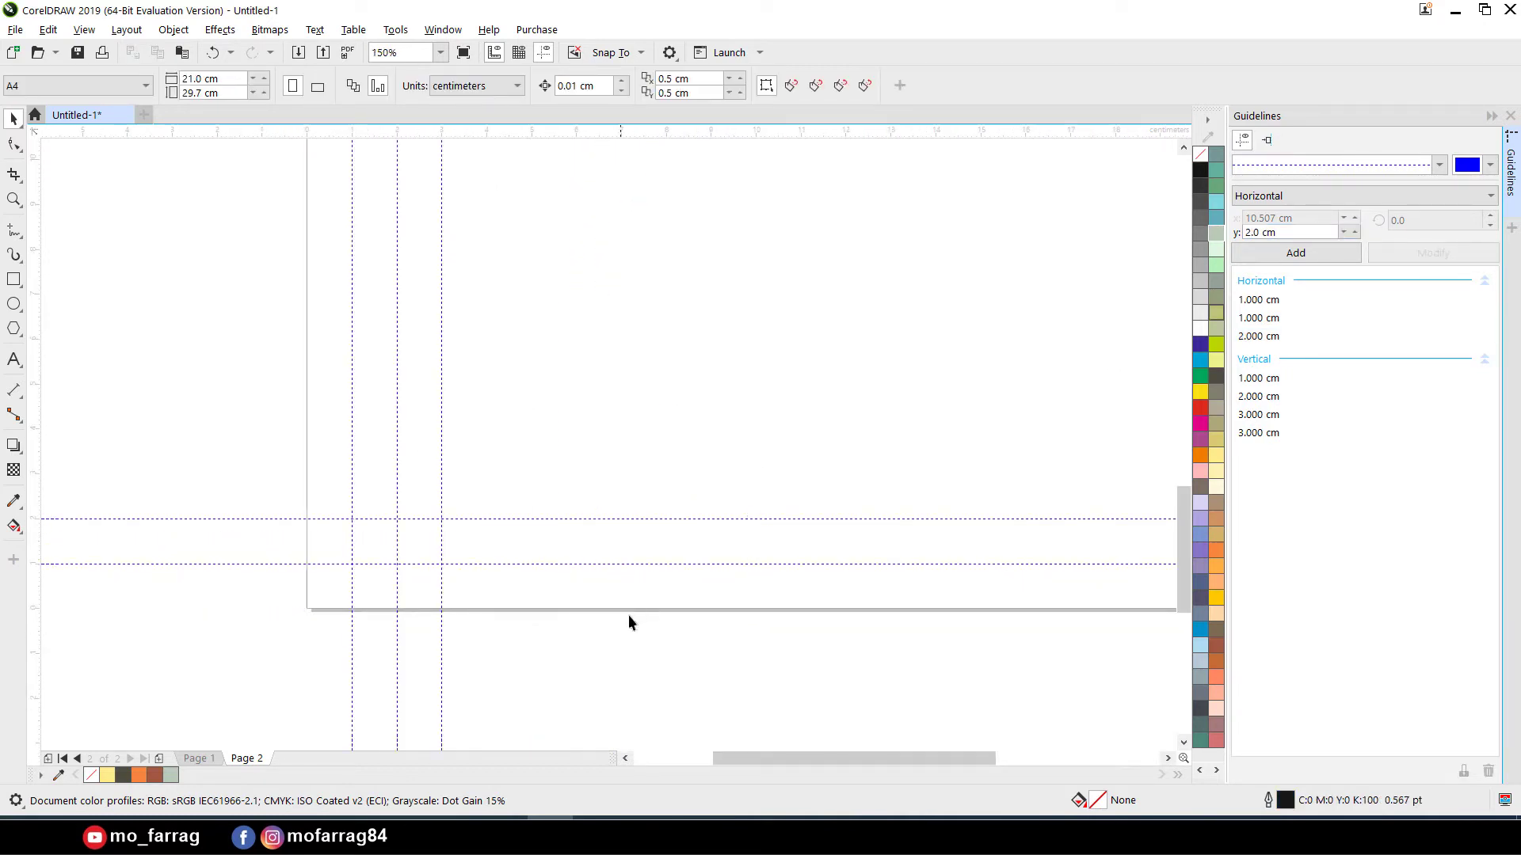
{"action": "scroll", "coordinate": [629, 616], "scroll_direction": "down", "scroll_amount": 3}
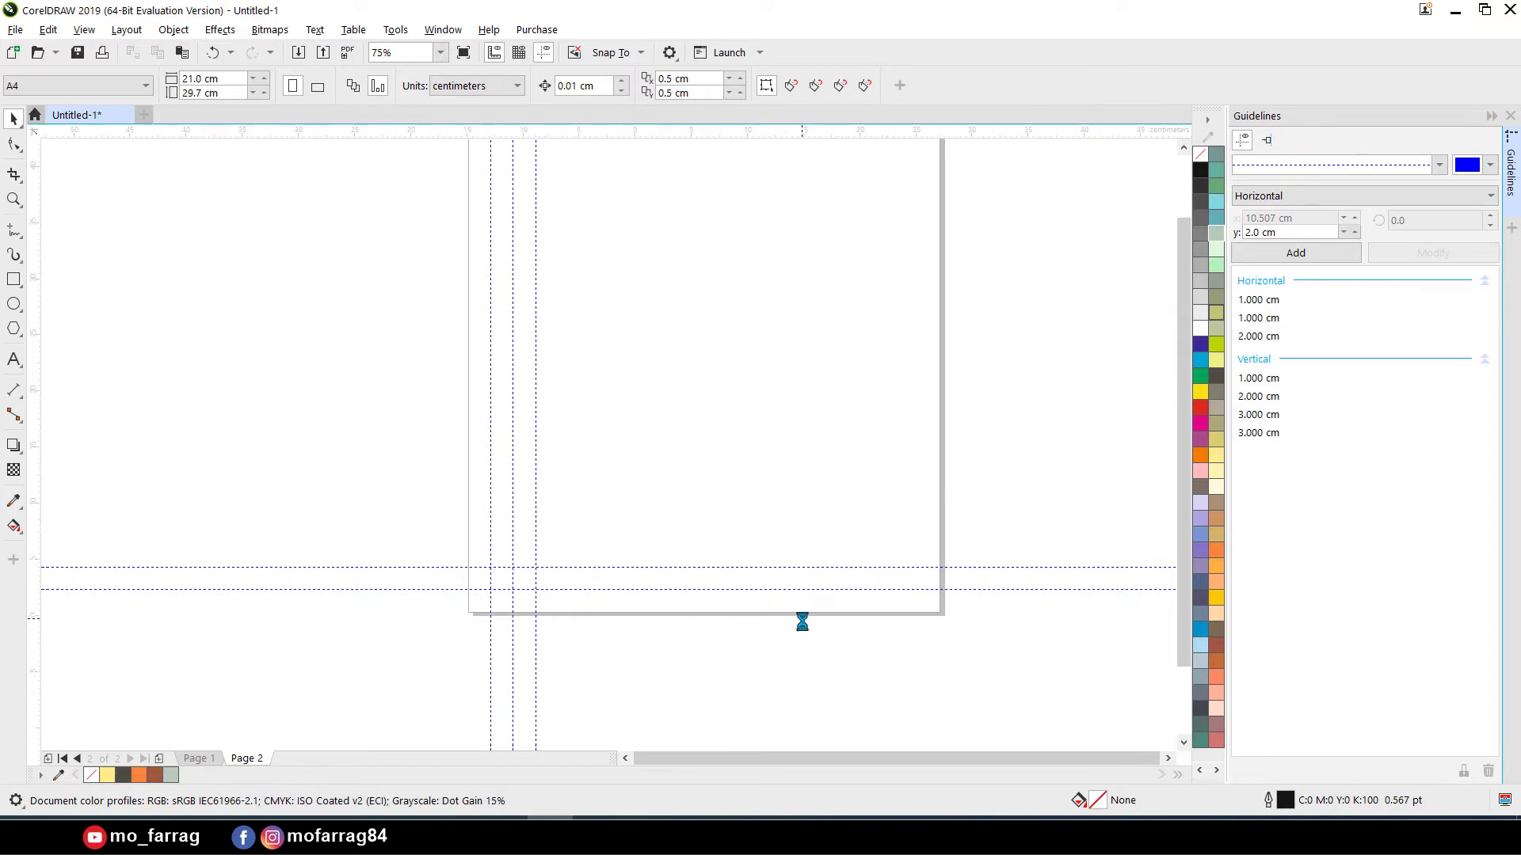
{"action": "scroll", "coordinate": [800, 621], "scroll_direction": "down", "scroll_amount": 2}
{"action": "left_click", "coordinate": [449, 485]}
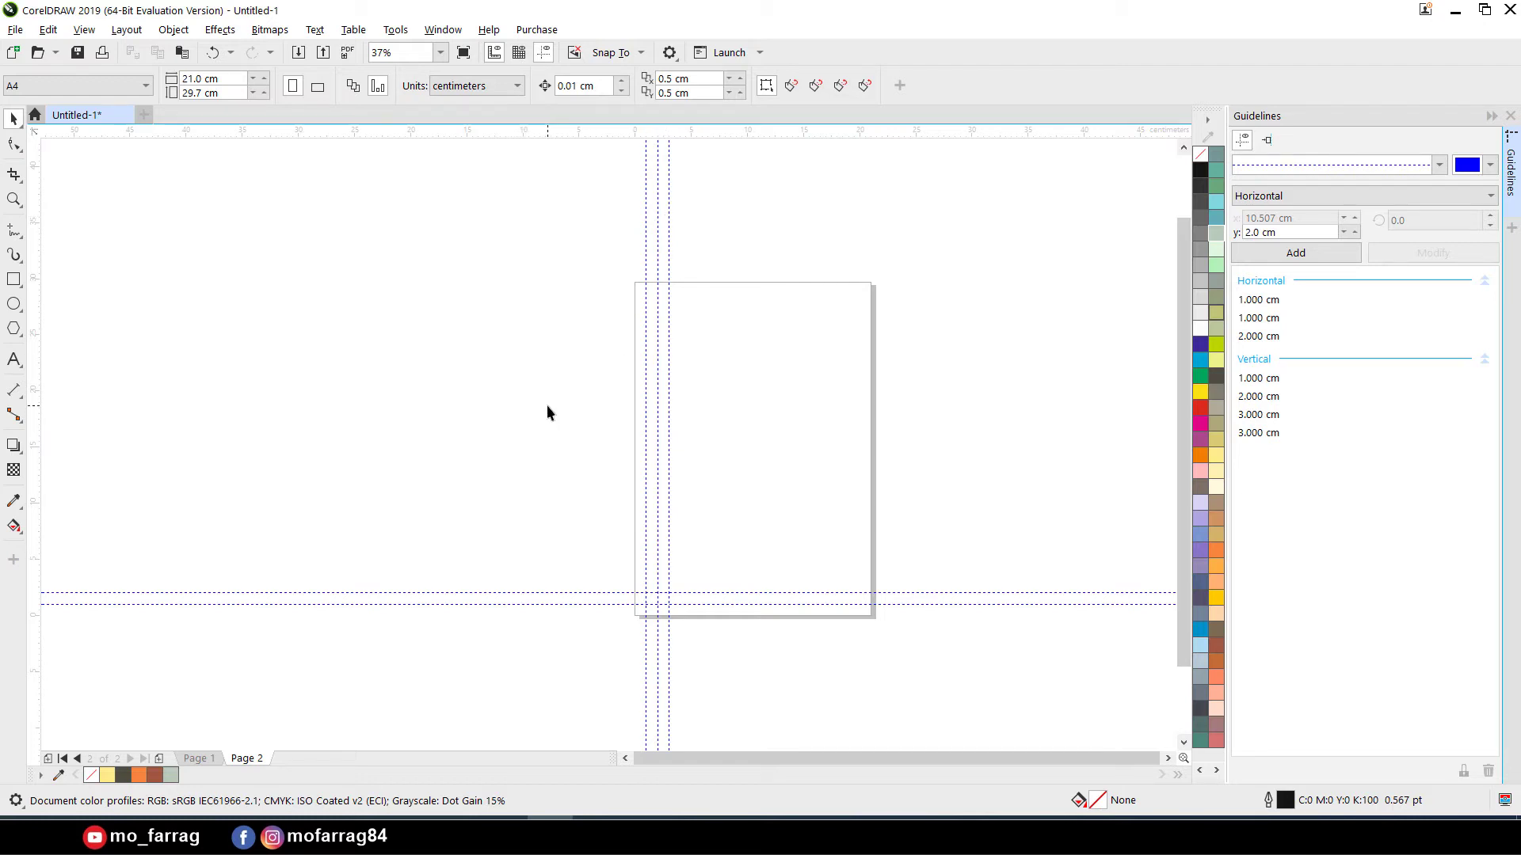
{"action": "left_click", "coordinate": [502, 428]}
Display the Align and Distribute docker
{"action": "left_click", "coordinate": [444, 30]}
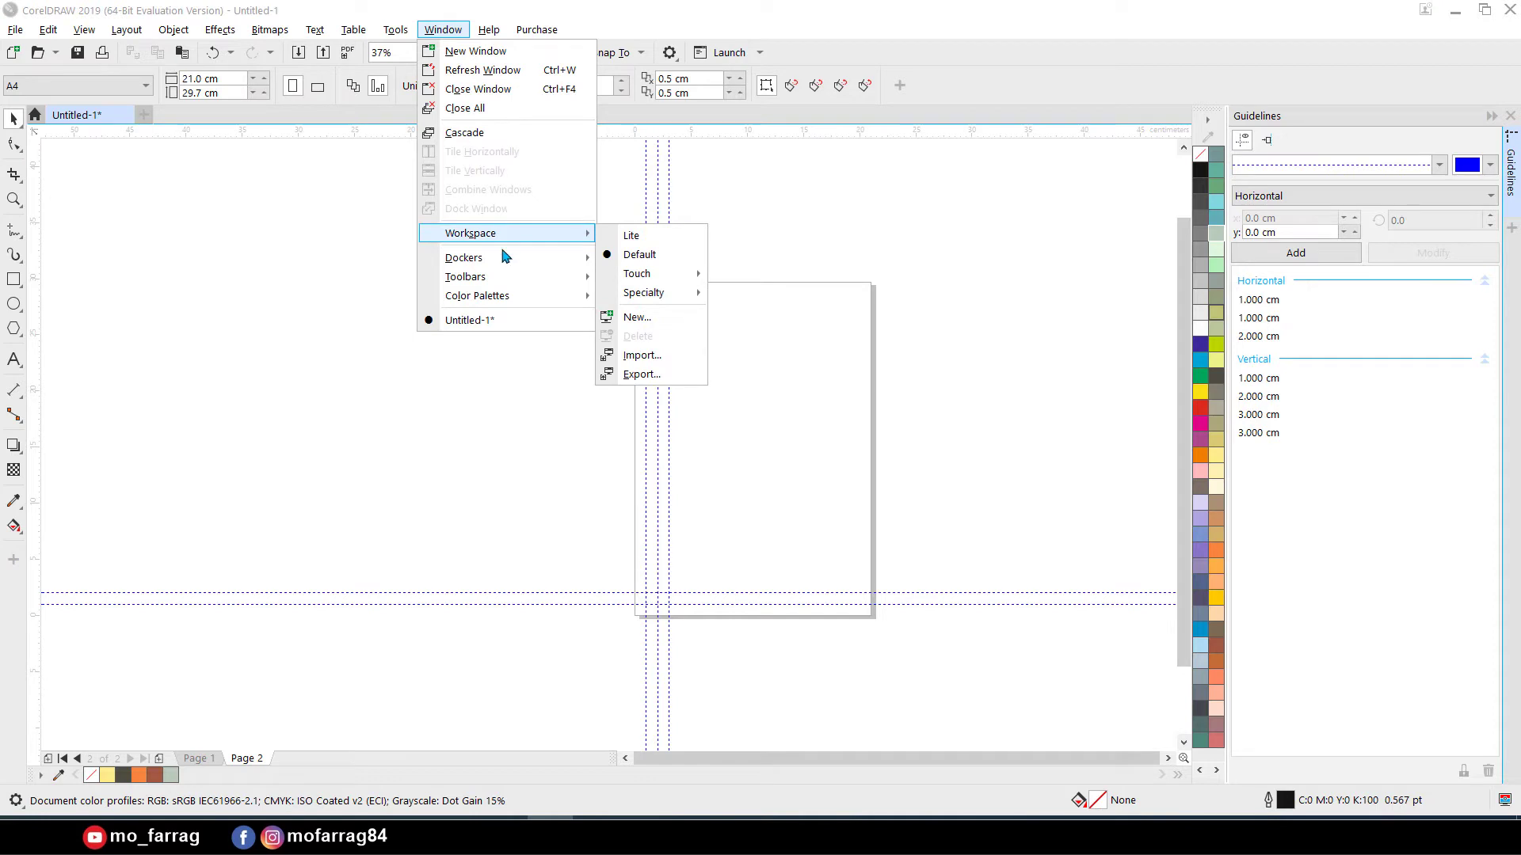
{"action": "mouse_move", "coordinate": [499, 265]}
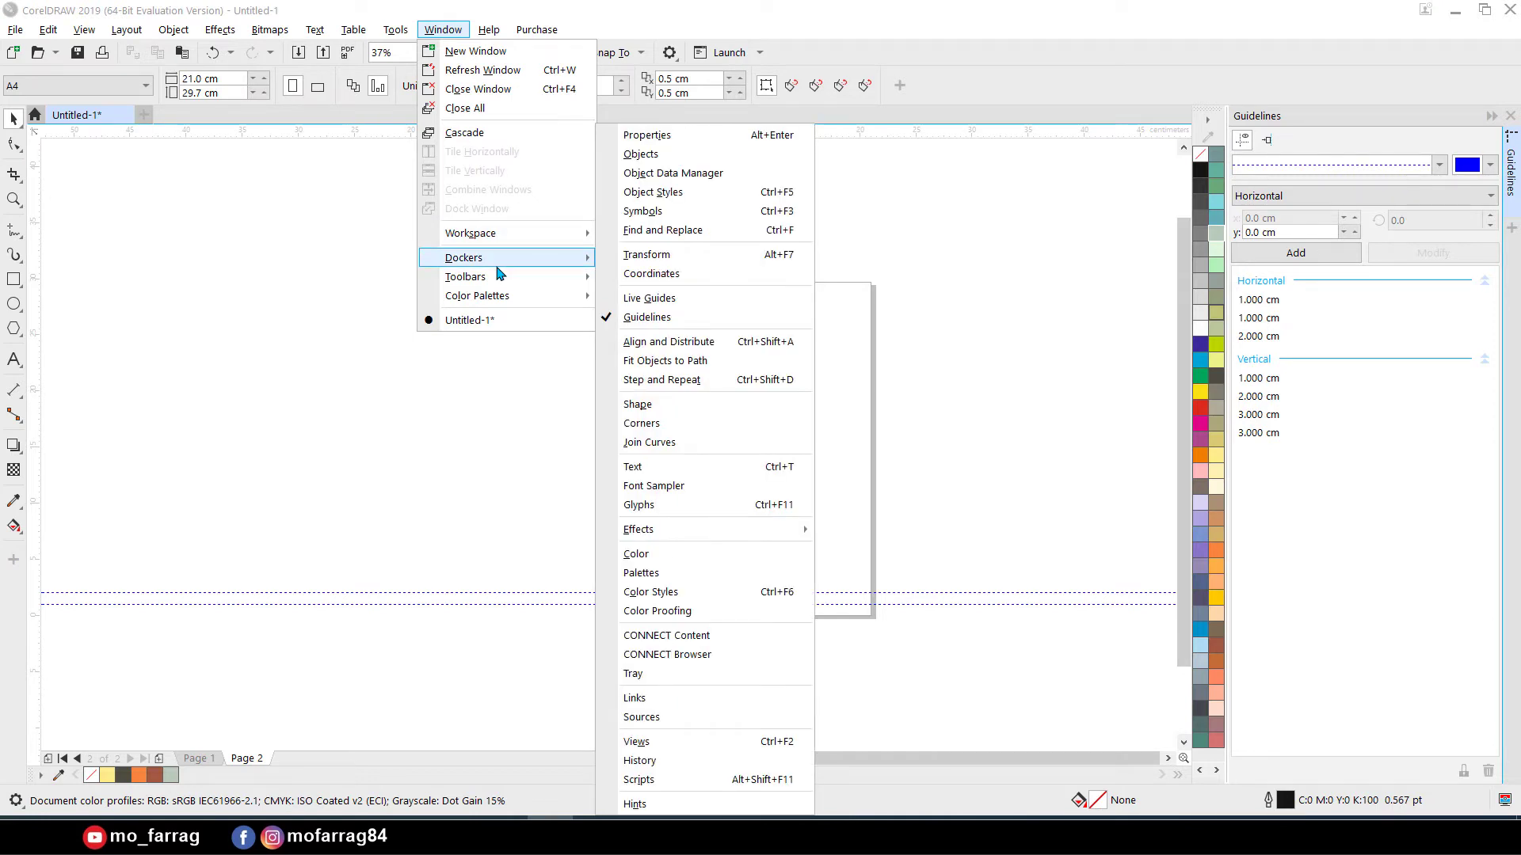
{"action": "left_click", "coordinate": [730, 350]}
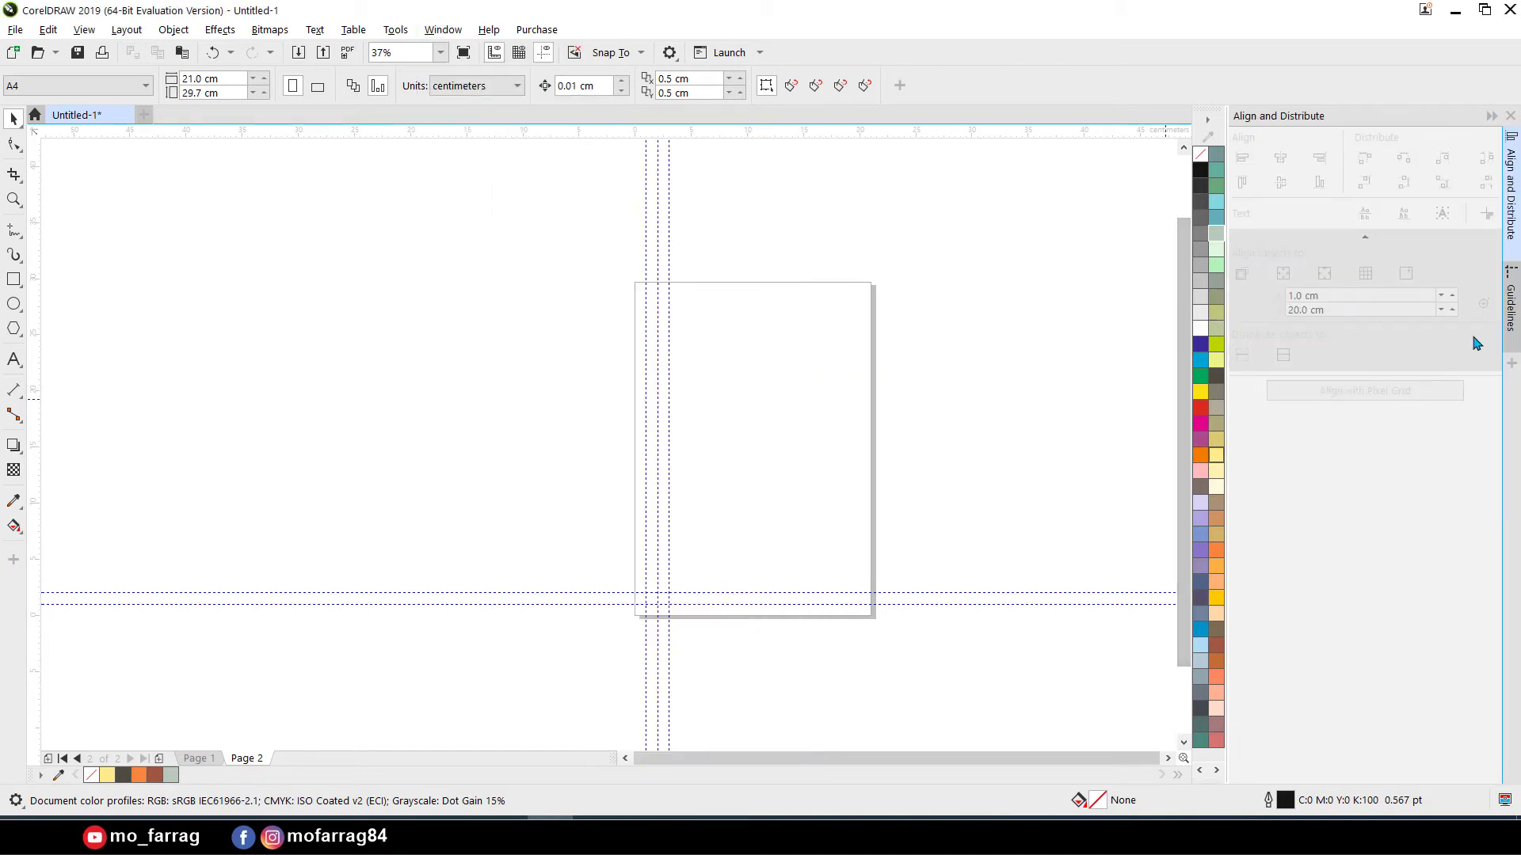
{"action": "left_click", "coordinate": [1513, 207]}
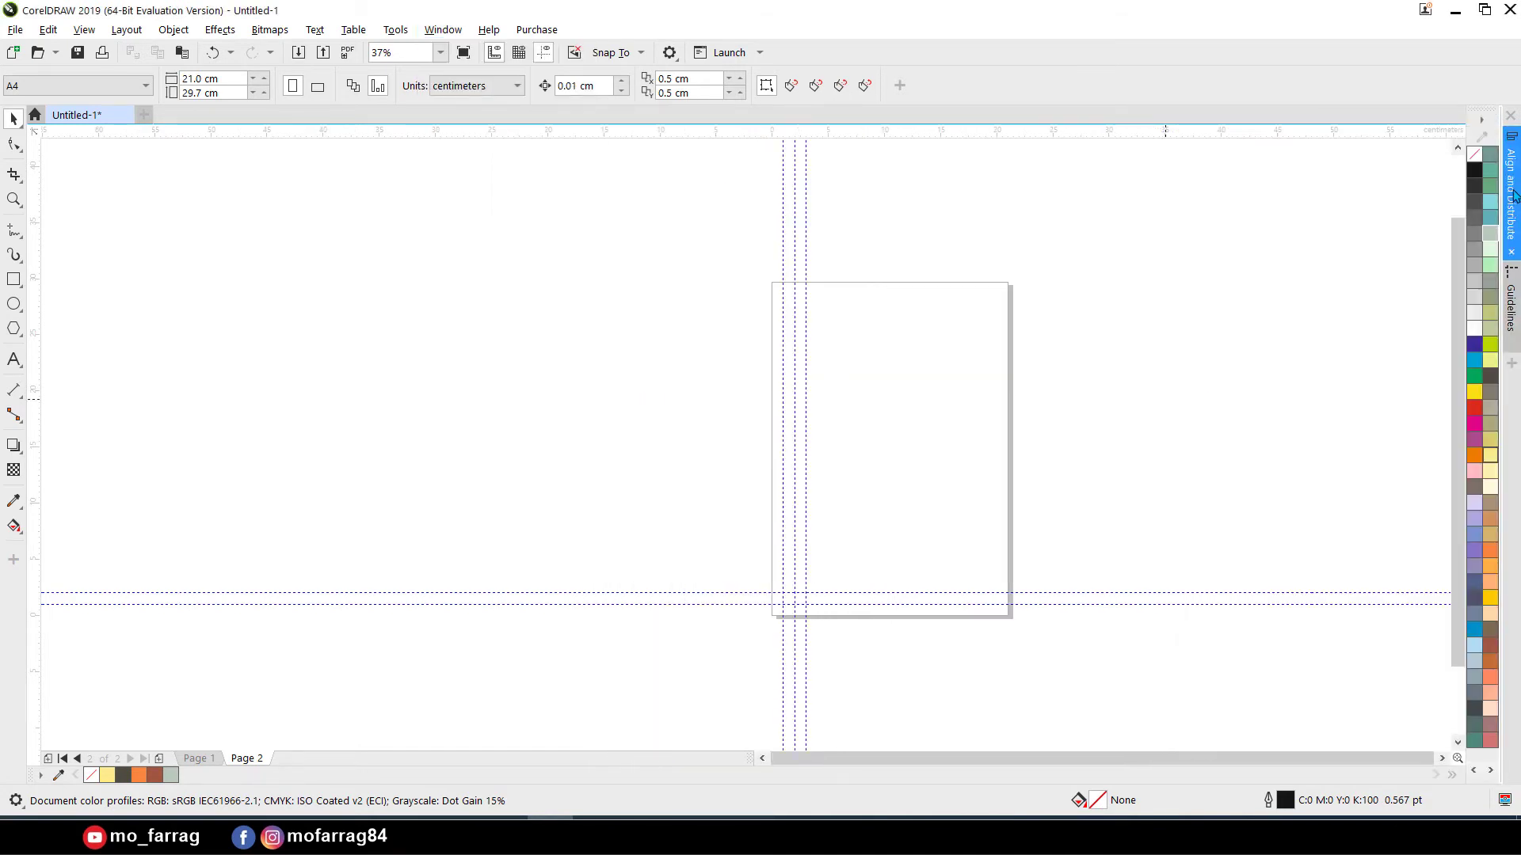
{"action": "left_click", "coordinate": [1512, 200]}
Switch to Page 1 and move the lower horizontal guideline up to about y = -2.34 cm
{"action": "left_click", "coordinate": [198, 758]}
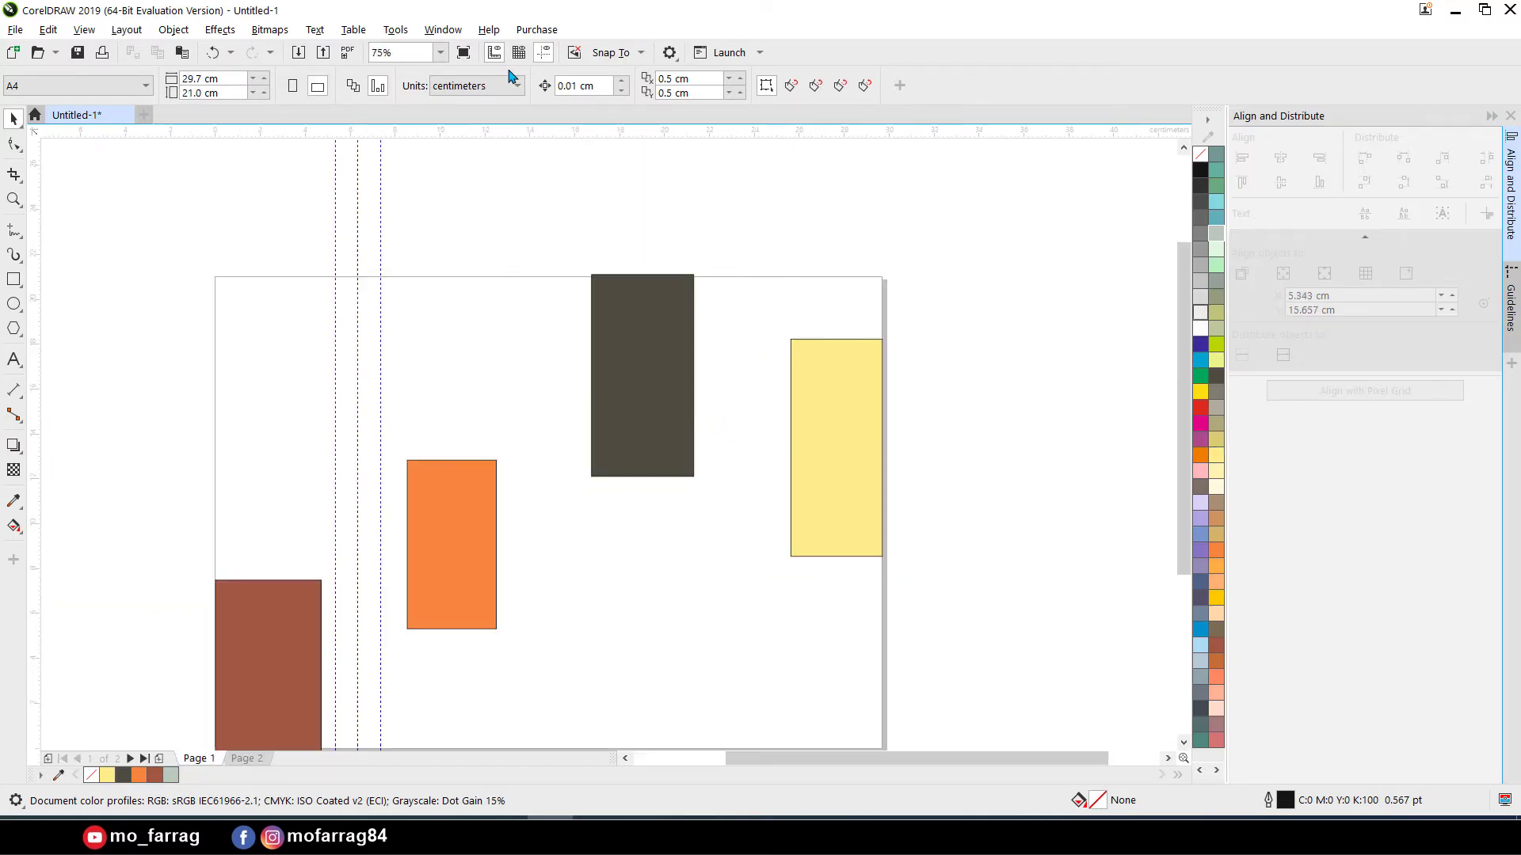
{"action": "scroll", "coordinate": [656, 261], "scroll_direction": "down", "scroll_amount": 4}
{"action": "scroll", "coordinate": [595, 259], "scroll_direction": "up", "scroll_amount": 2}
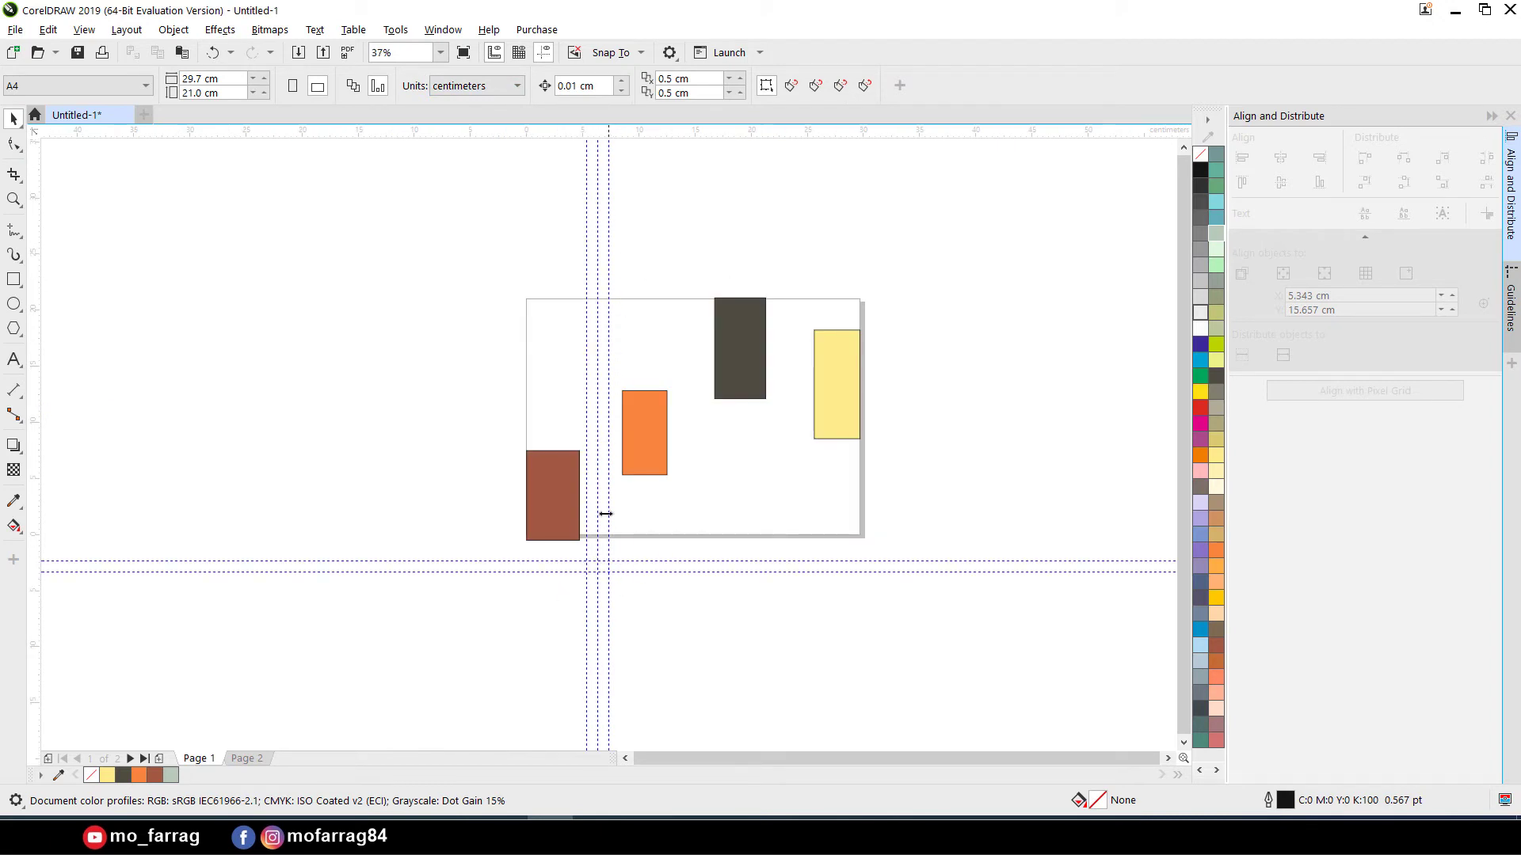
{"action": "left_click_drag", "start_coordinate": [587, 571], "coordinate": [590, 561]}
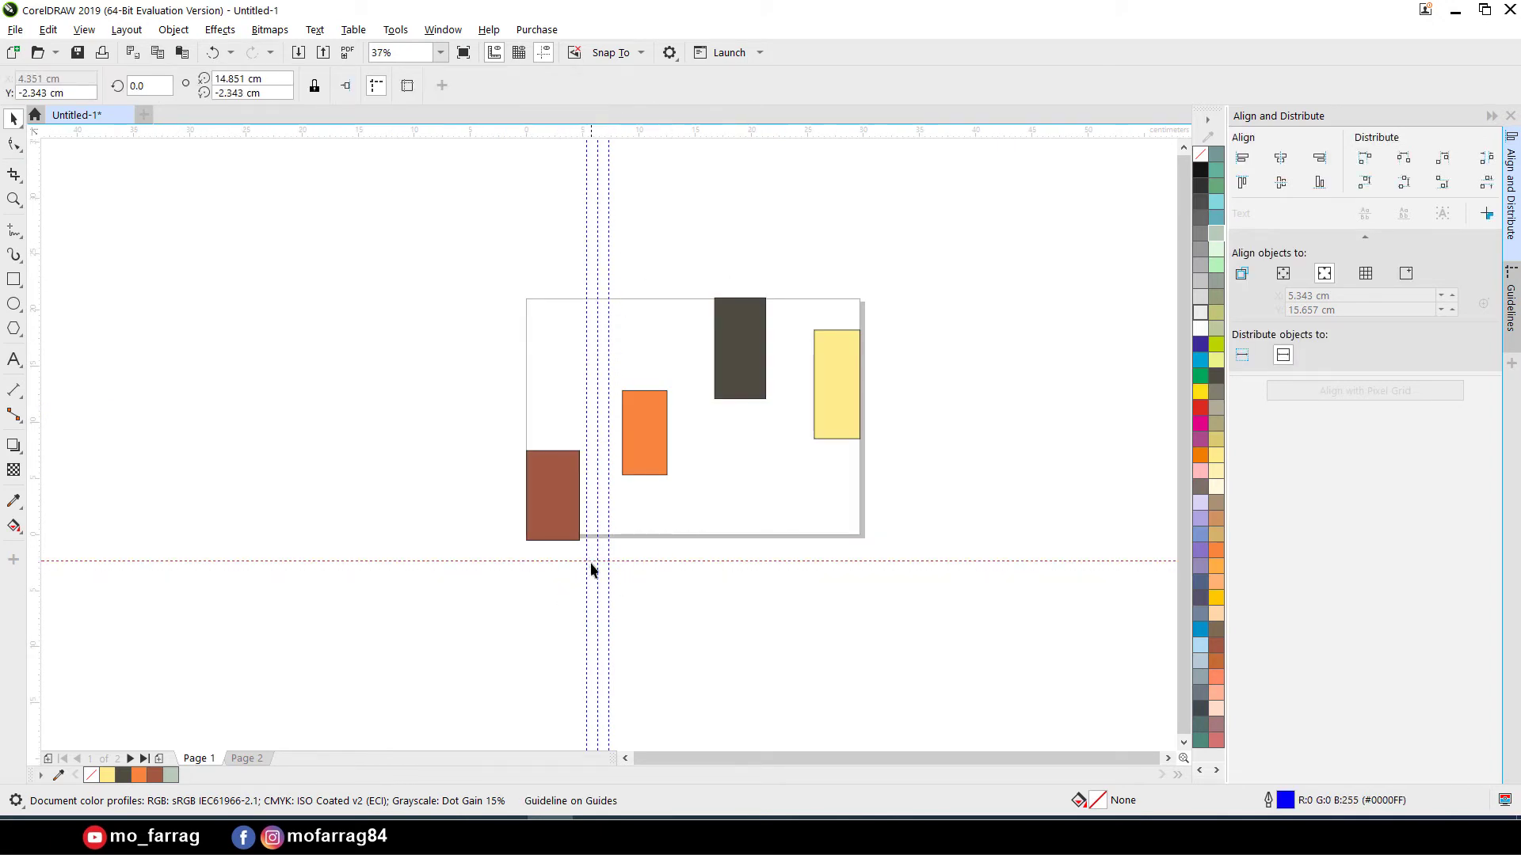
Hide the guidelines and select all four coloured rectangles on the page
{"action": "left_click", "coordinate": [543, 54]}
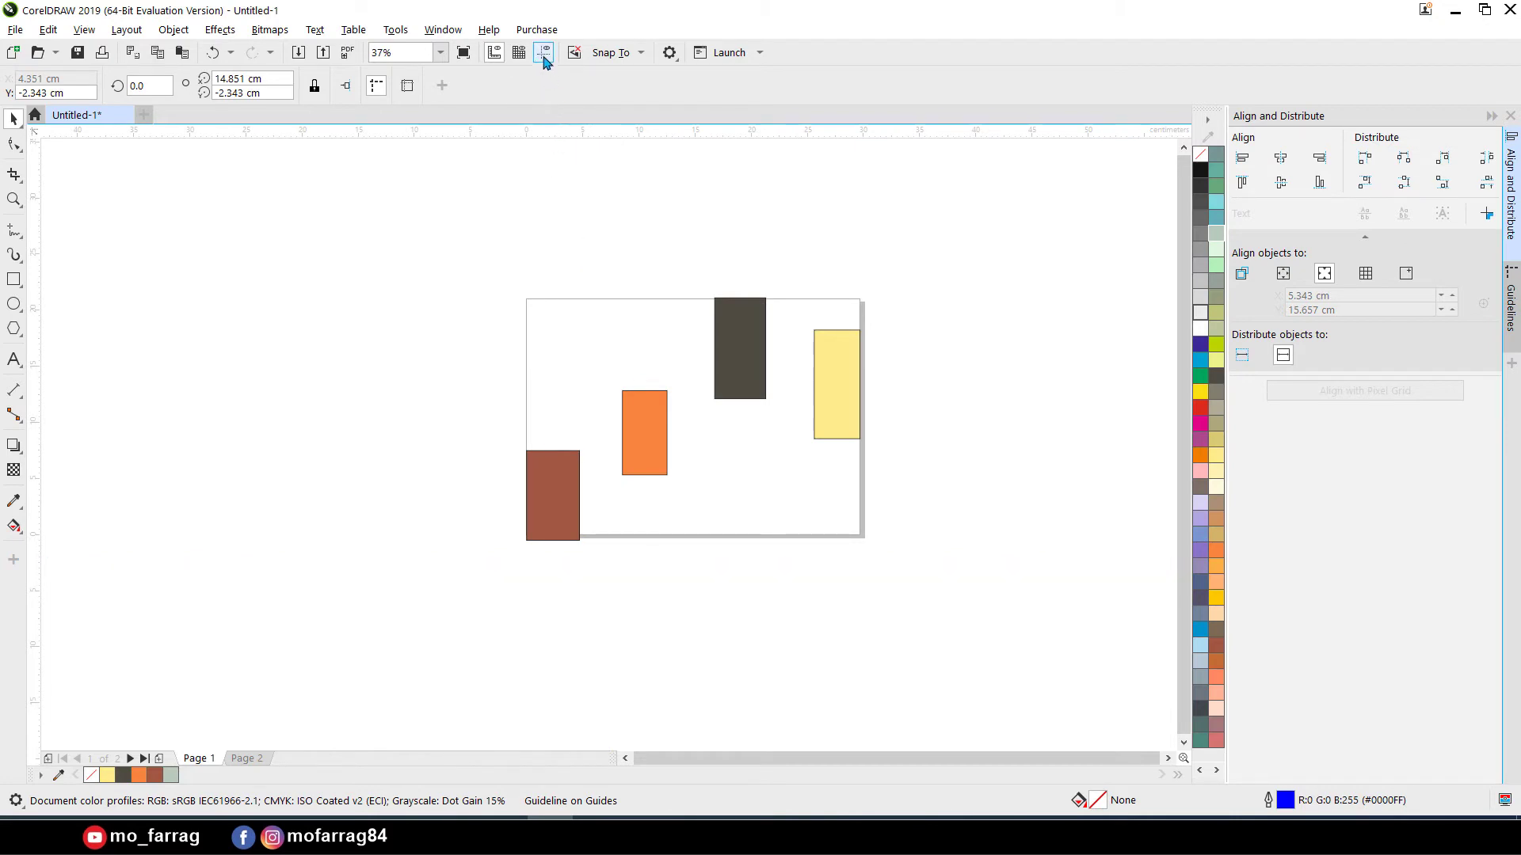
{"action": "left_click_drag", "start_coordinate": [914, 271], "coordinate": [425, 526]}
{"action": "left_click", "coordinate": [811, 386]}
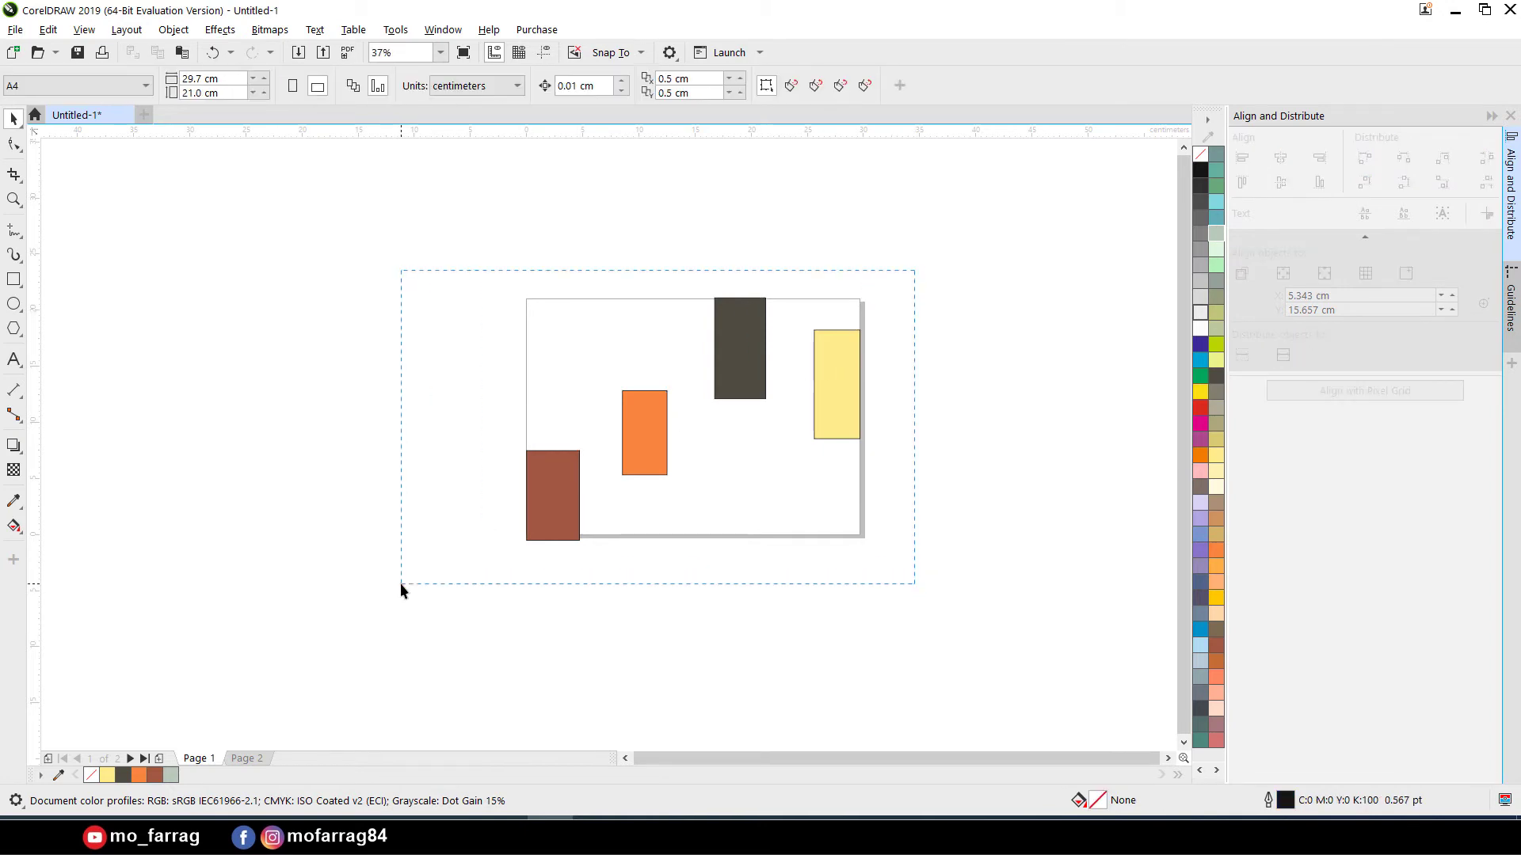
{"action": "left_click_drag", "start_coordinate": [401, 583], "coordinate": [400, 583]}
{"action": "scroll", "coordinate": [728, 303], "scroll_direction": "up", "scroll_amount": 2}
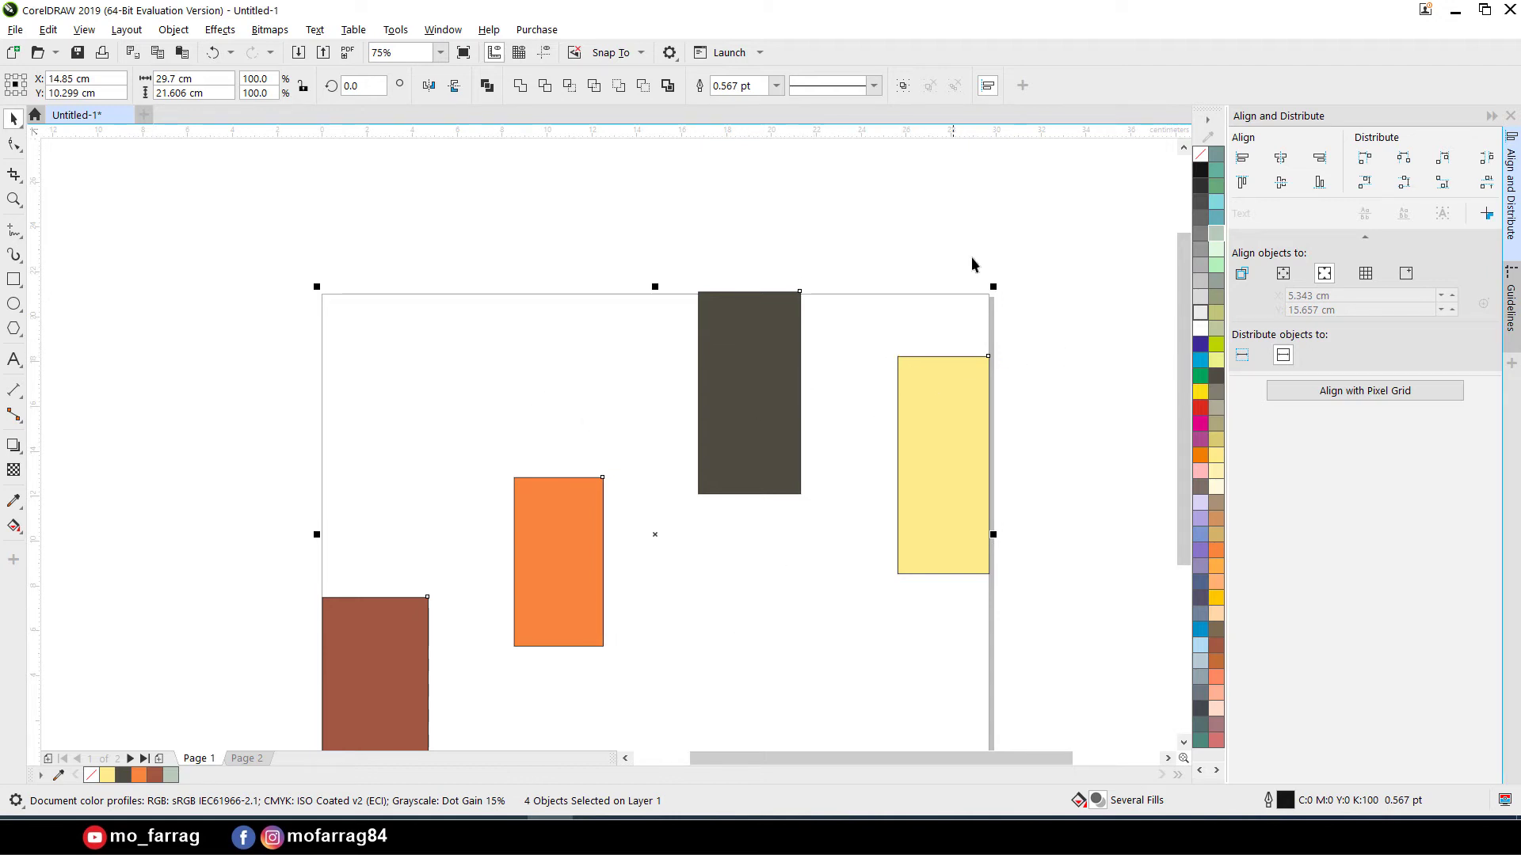
{"action": "scroll", "coordinate": [252, 681], "scroll_direction": "down", "scroll_amount": 2}
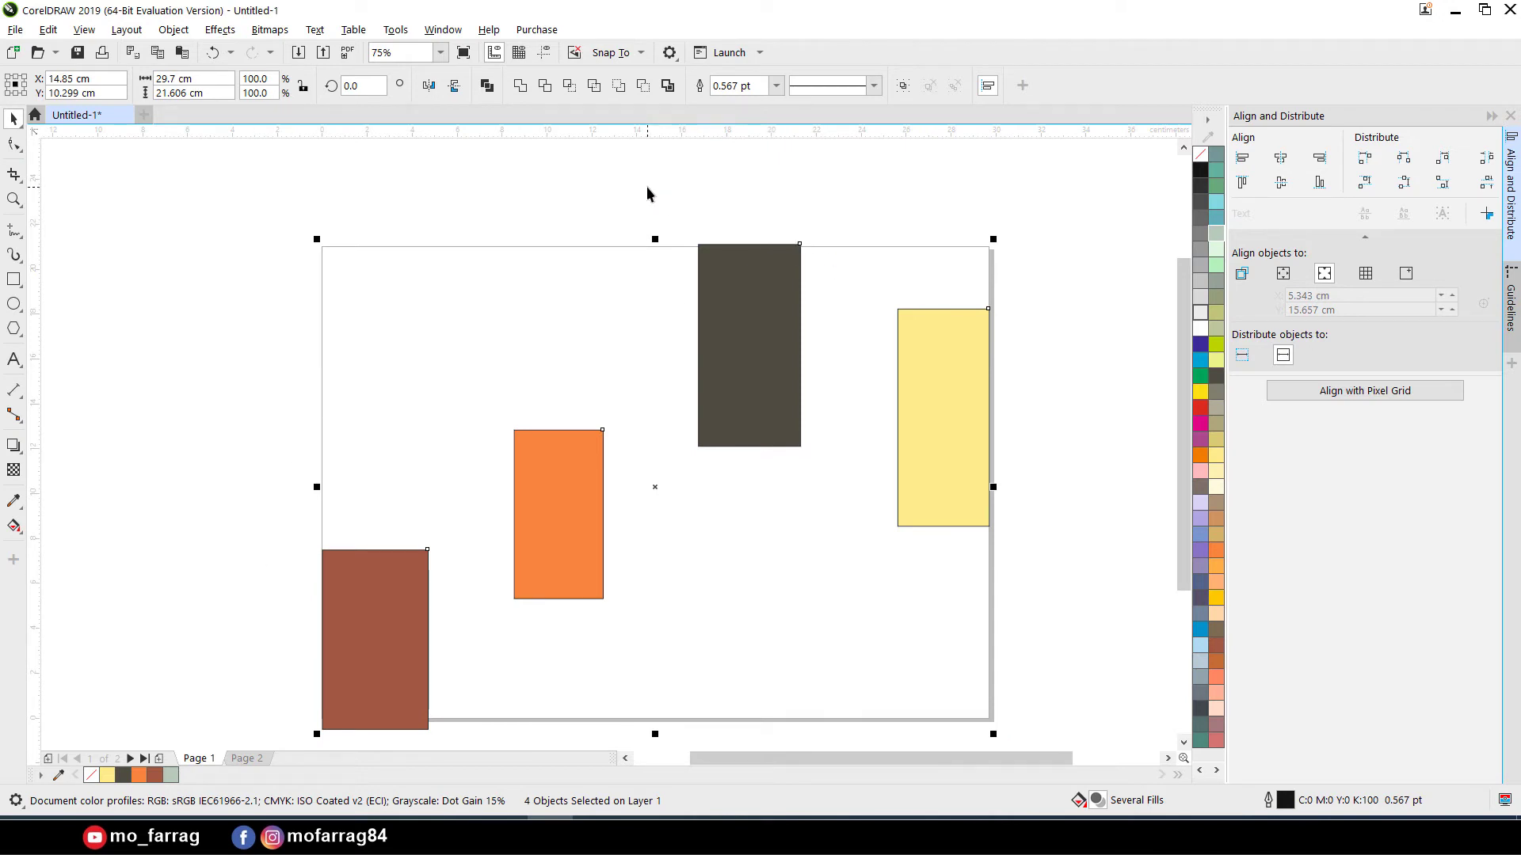
Align the four selected rectangles in turn by their top, bottom, left and right edges and their horizontal centres
{"action": "key", "text": "t"}
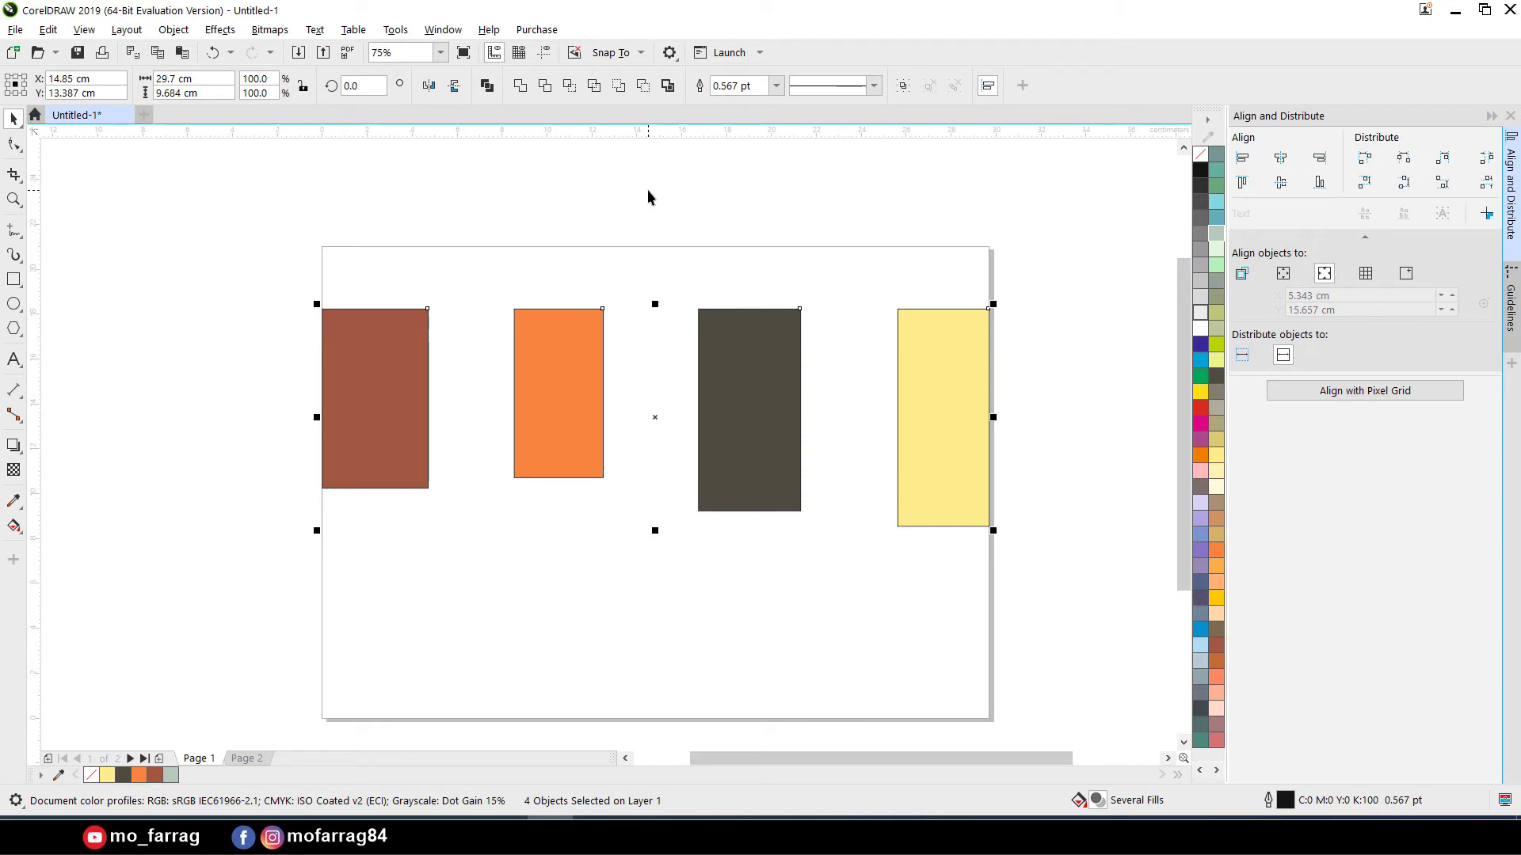
{"action": "key", "text": "b"}
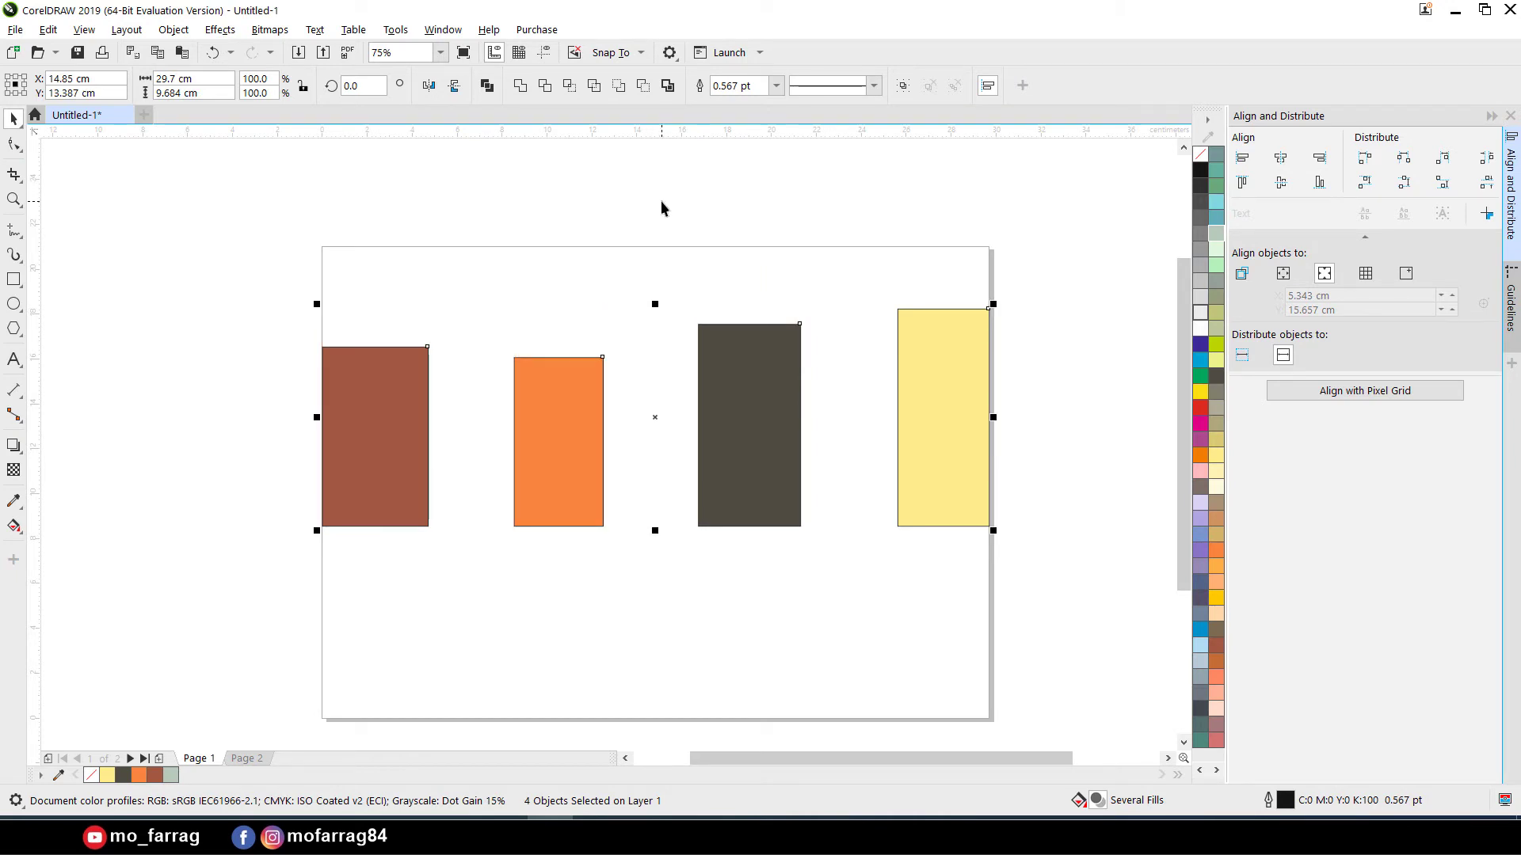
{"action": "key", "text": "r"}
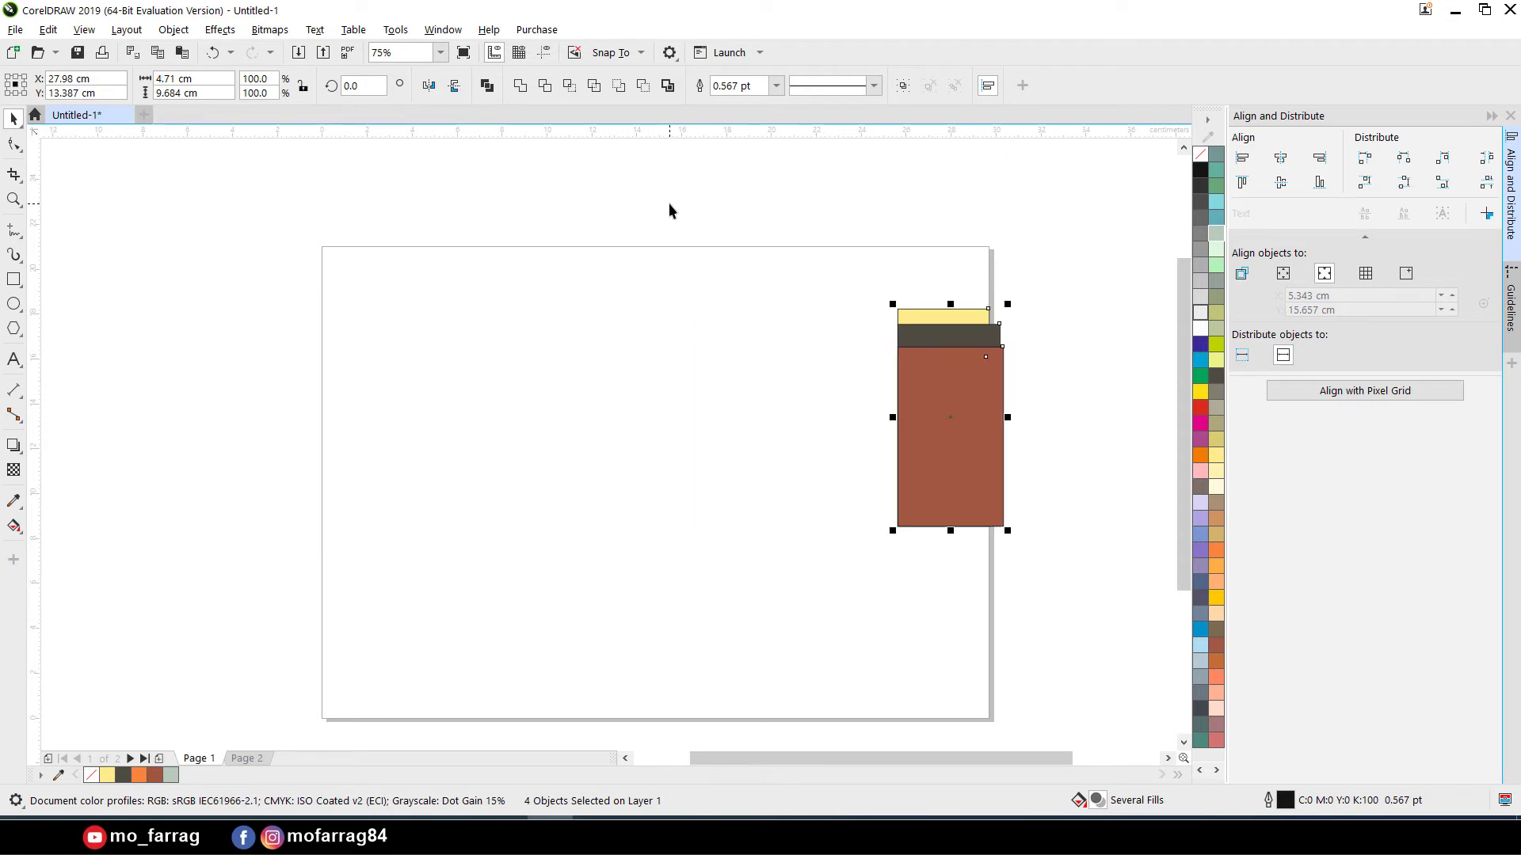
{"action": "key", "text": "r"}
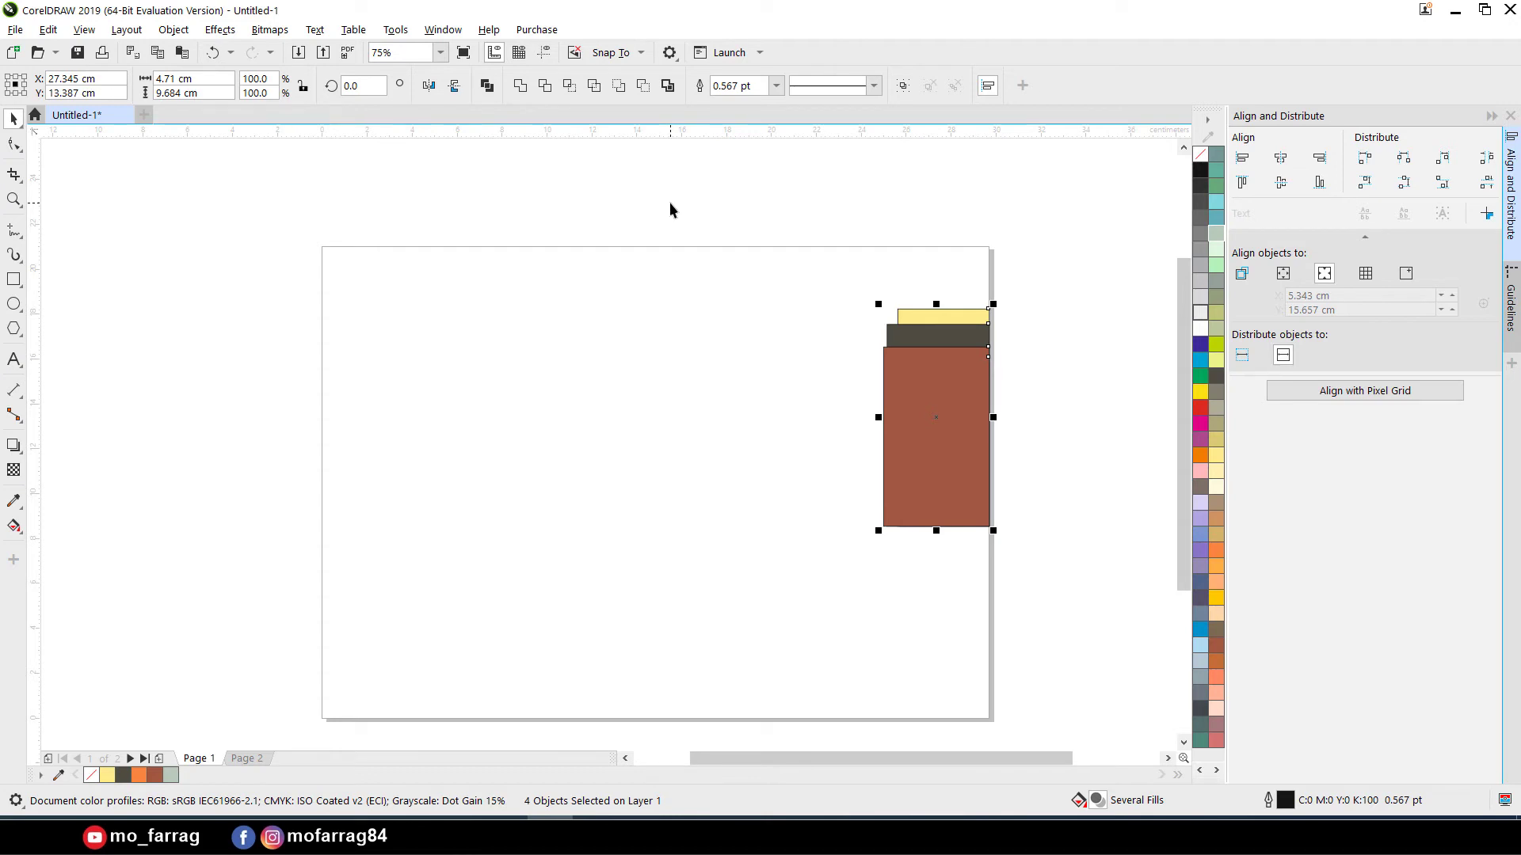
{"action": "key", "text": "c"}
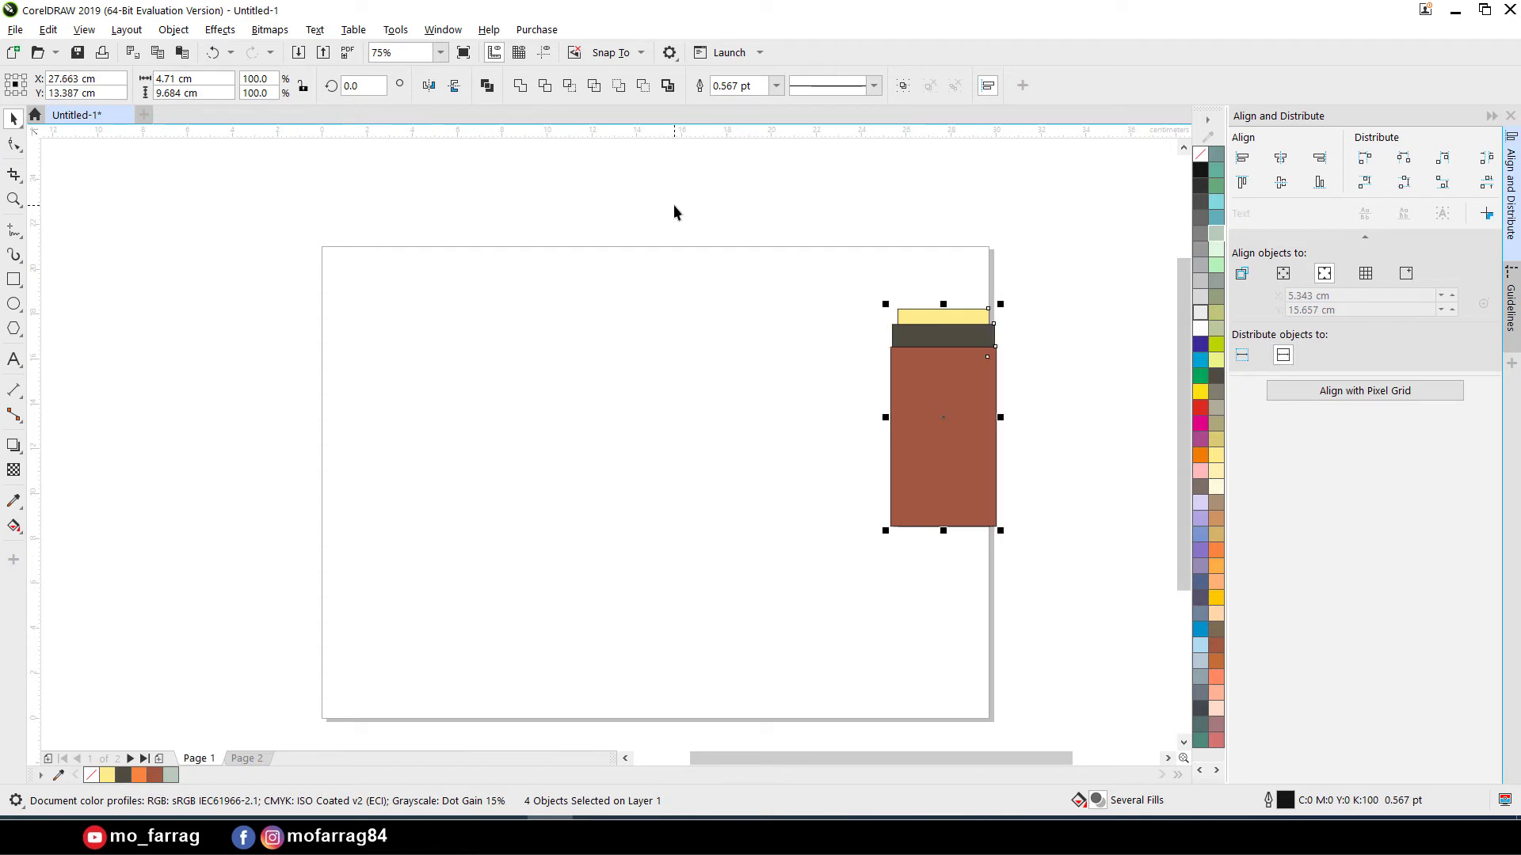
Centre the four rectangles on the page and move the brown one out beyond the left page edge to about x = -4.2 cm
{"action": "key", "text": "p"}
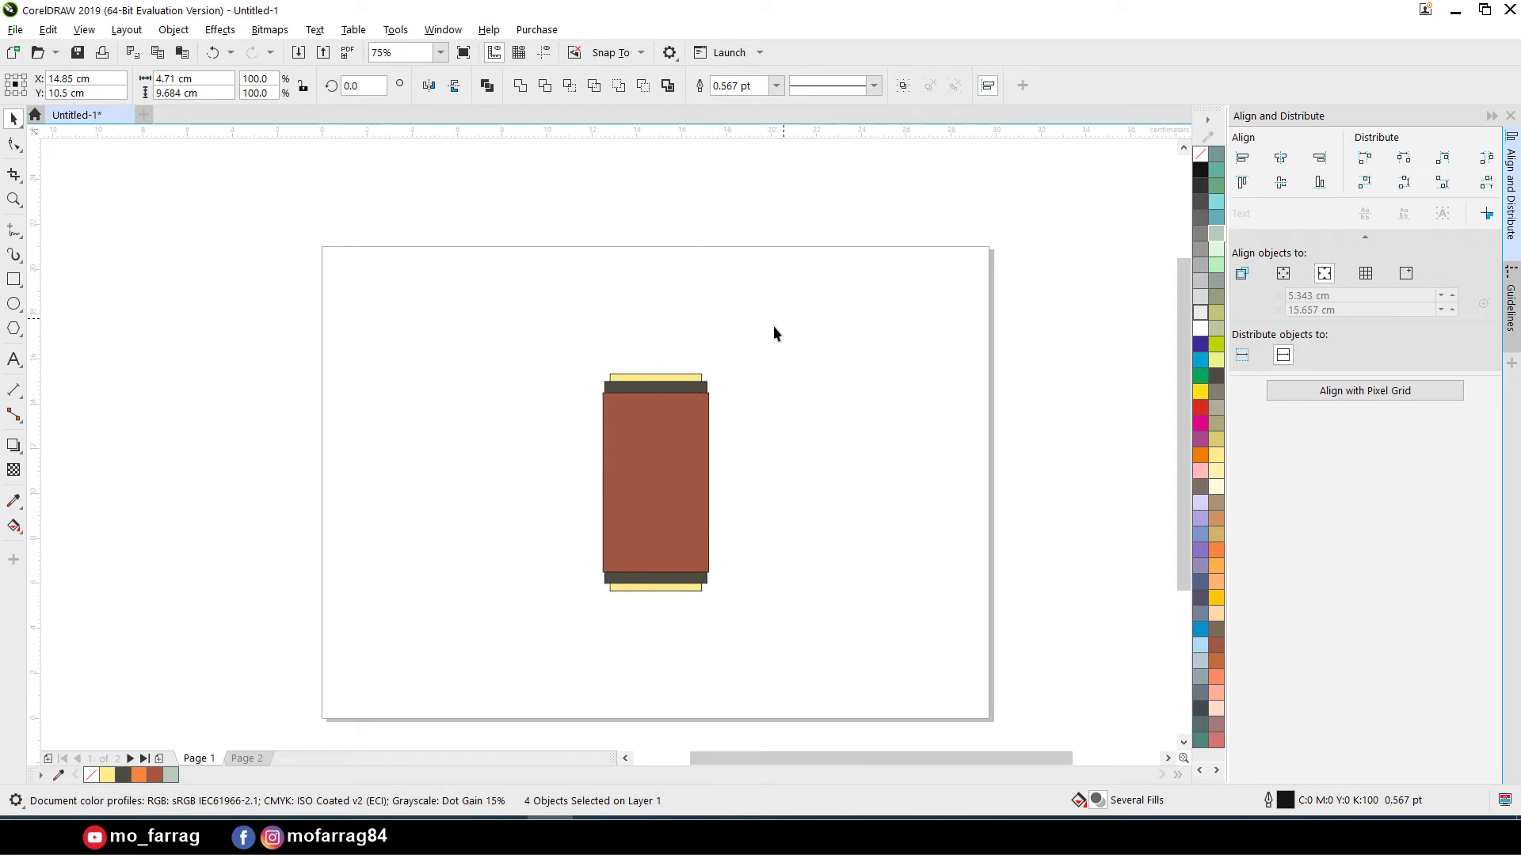
{"action": "left_click_drag", "start_coordinate": [773, 326], "coordinate": [516, 632]}
{"action": "left_click", "coordinate": [579, 484]}
{"action": "left_click", "coordinate": [673, 482]}
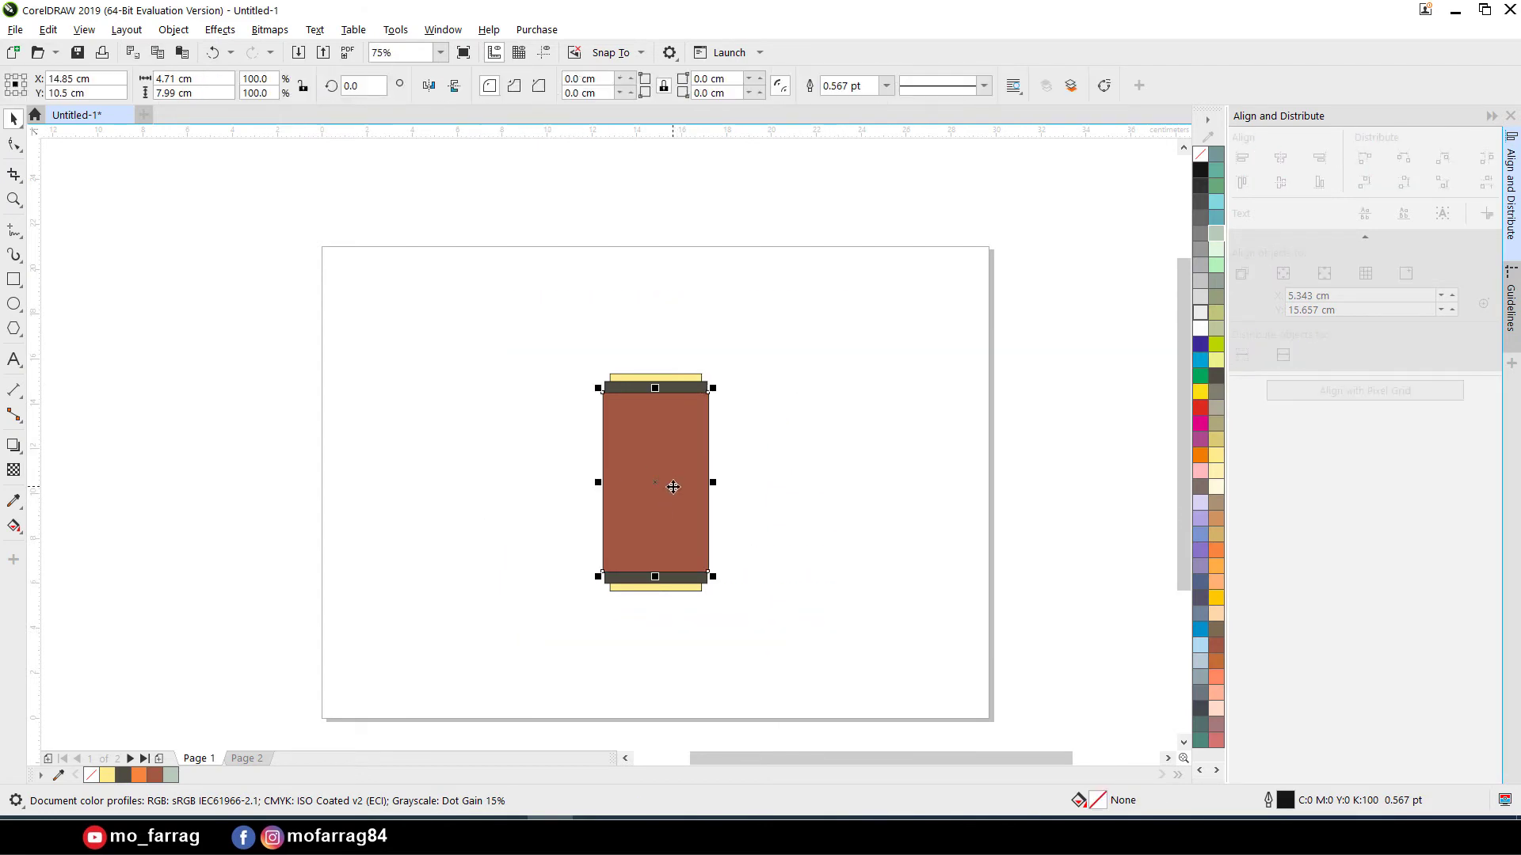
{"action": "left_click_drag", "start_coordinate": [672, 483], "coordinate": [231, 487]}
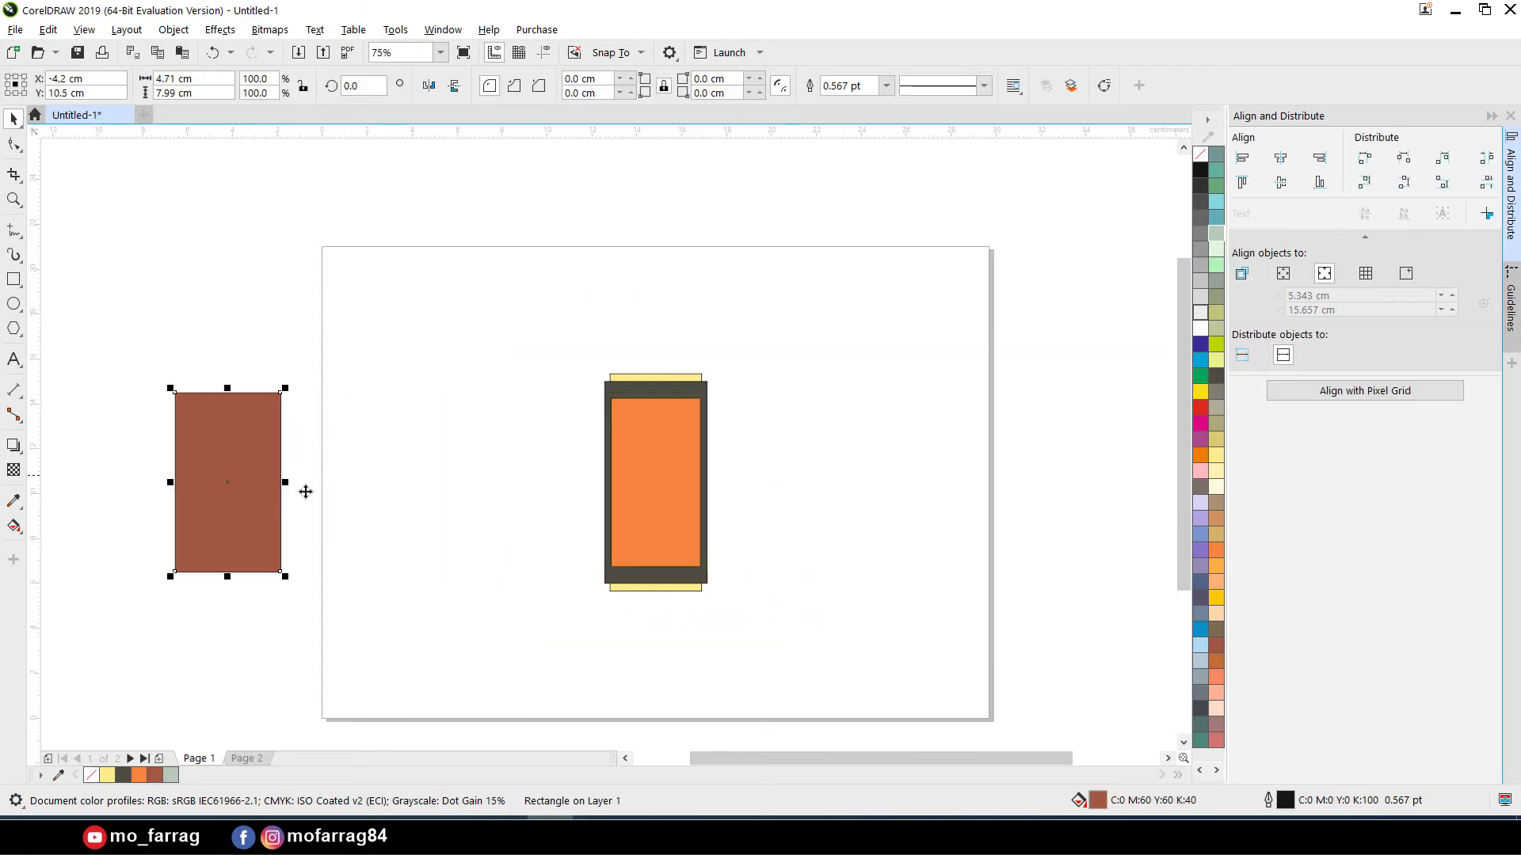
Move the brown rectangle further away from the page's left edge, keeping its vertical position
{"action": "left_click_drag", "start_coordinate": [791, 293], "coordinate": [70, 663]}
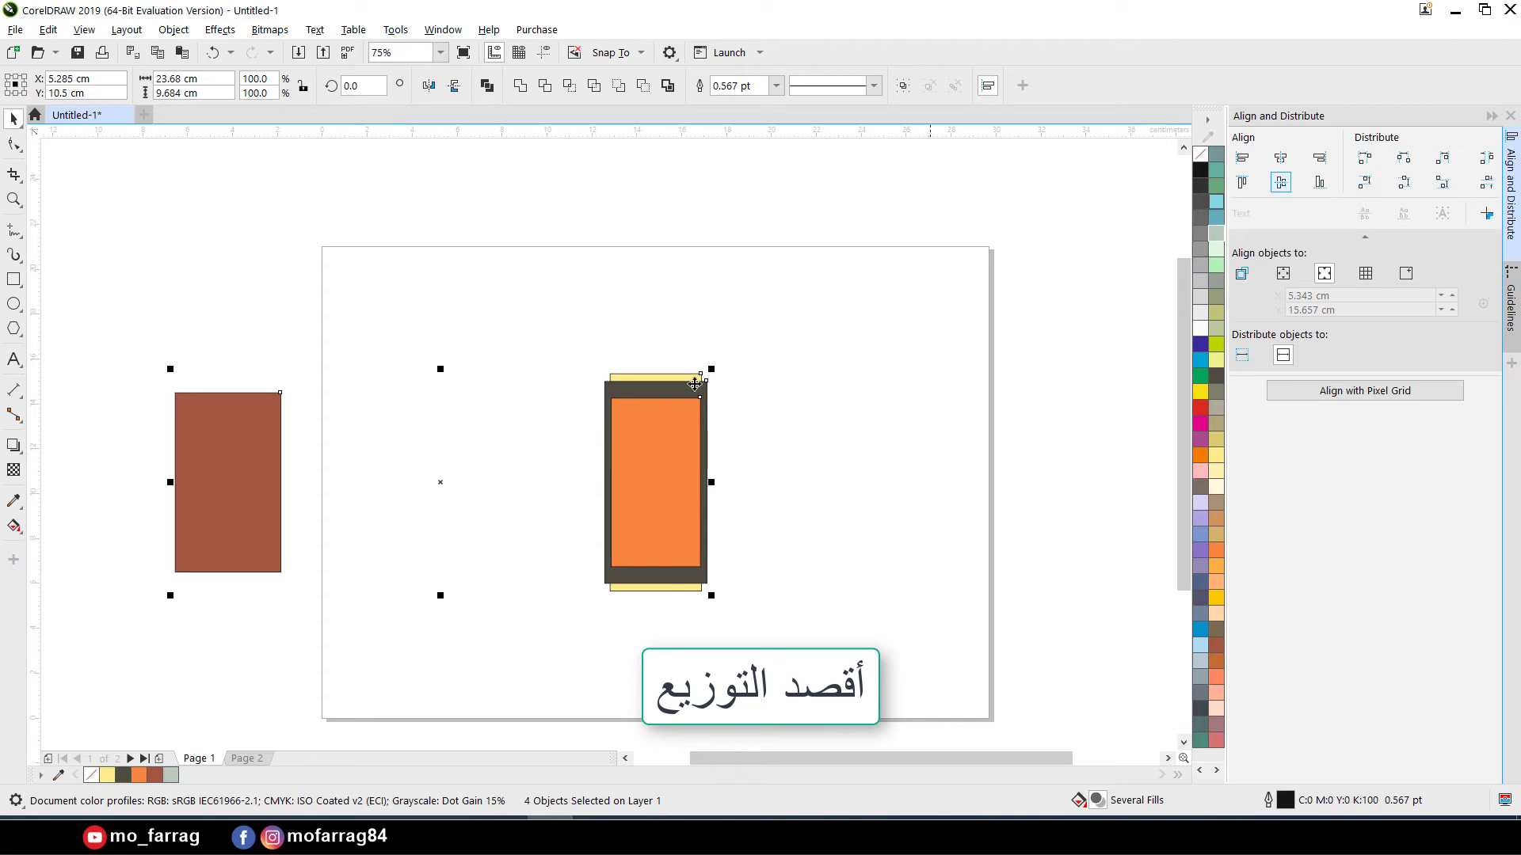
{"action": "key", "text": "Escape"}
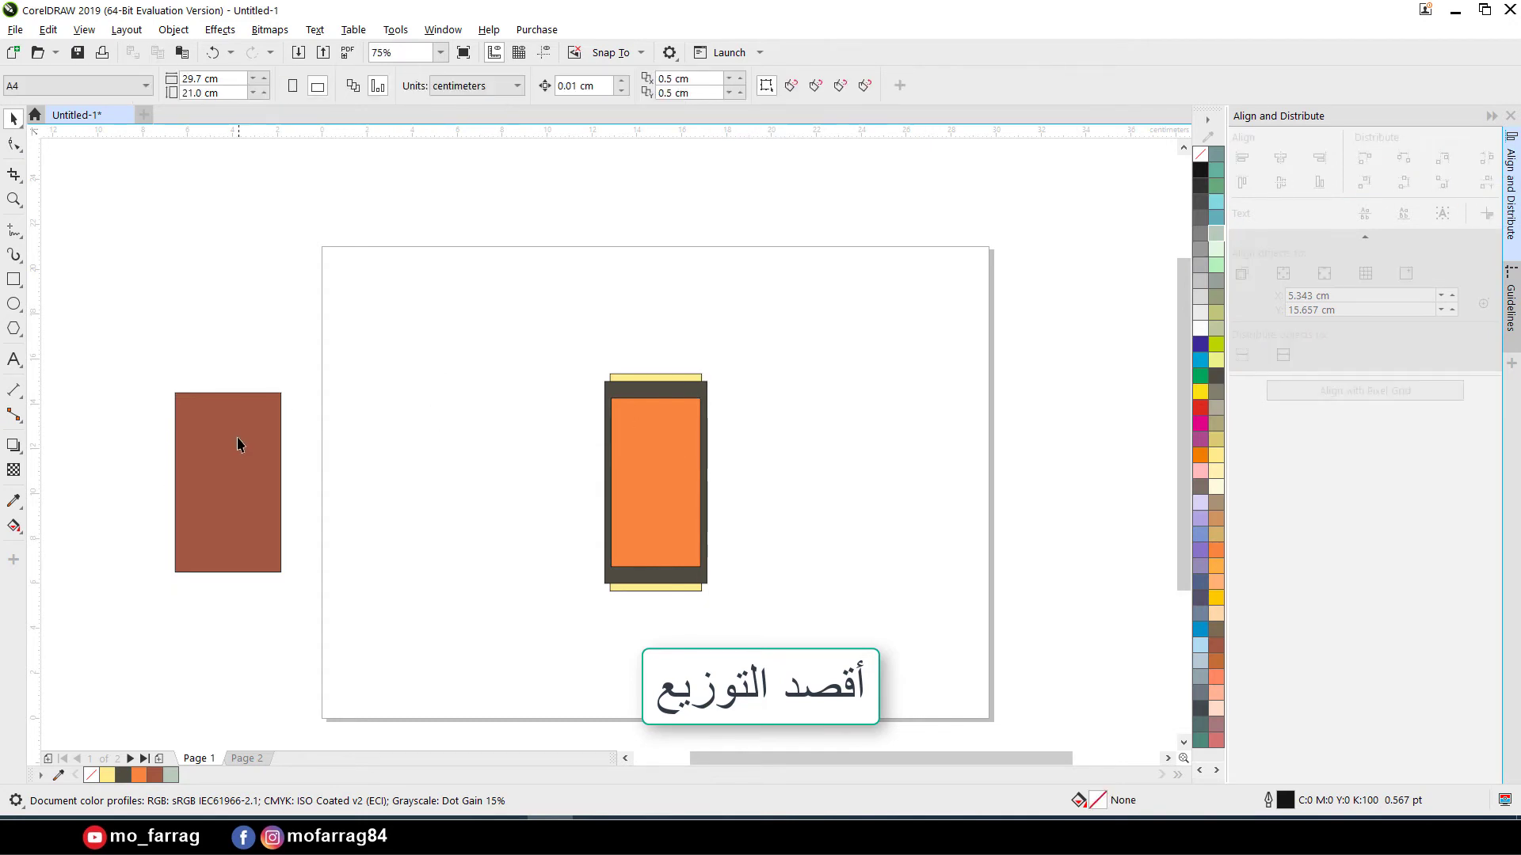
{"action": "scroll", "coordinate": [503, 465], "scroll_direction": "down", "scroll_amount": 2}
{"action": "left_click_drag", "start_coordinate": [384, 486], "coordinate": [289, 495]}
Select all four rectangles, distribute their centres horizontally across the page width and align their top edges
{"action": "left_click_drag", "start_coordinate": [135, 369], "coordinate": [711, 539]}
{"action": "scroll", "coordinate": [293, 493], "scroll_direction": "up", "scroll_amount": 2}
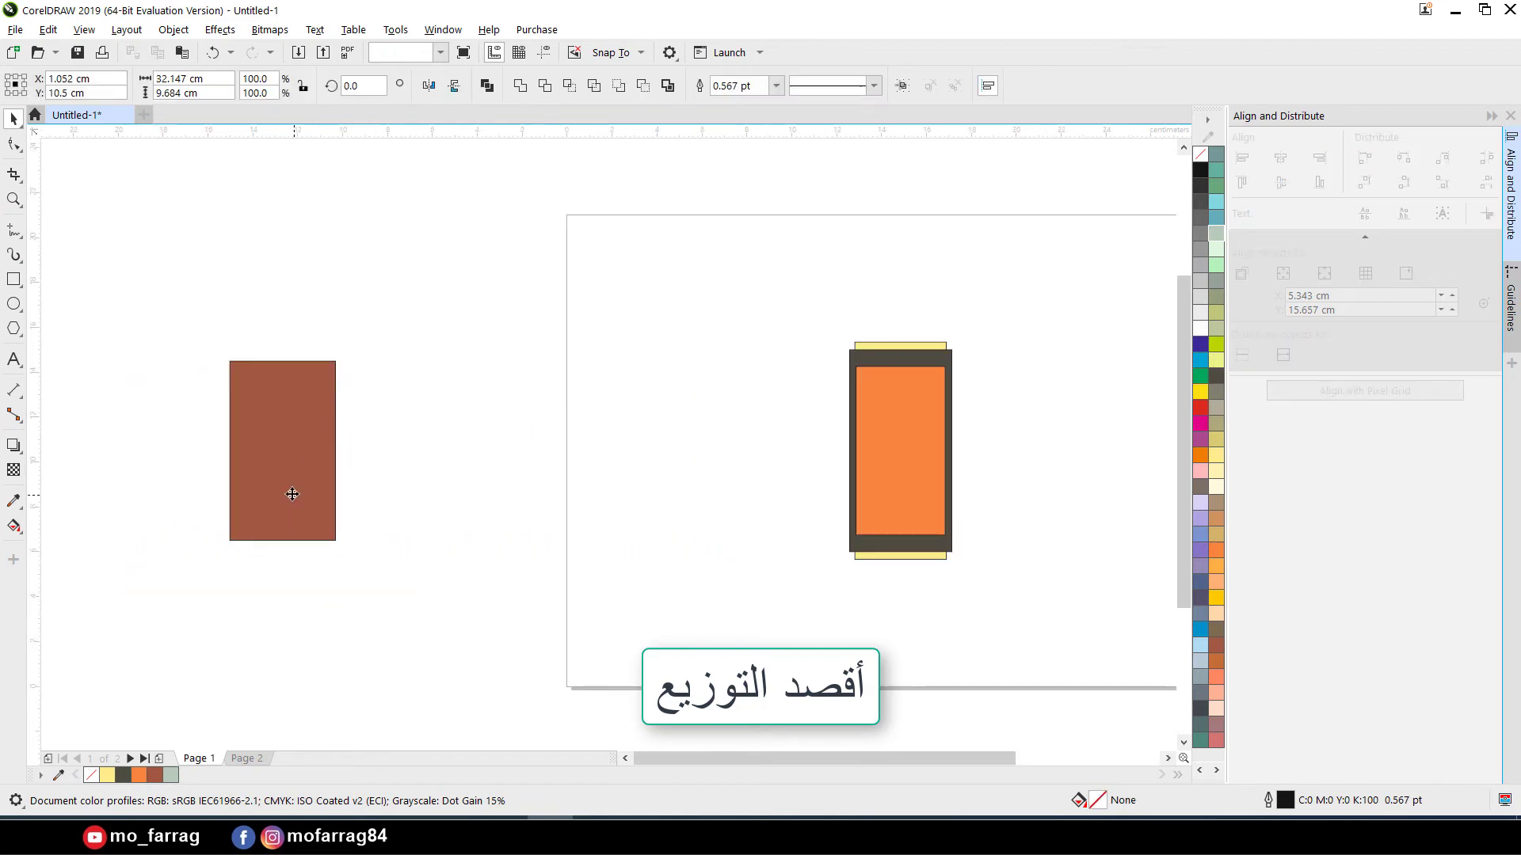
{"action": "left_click", "coordinate": [1402, 160]}
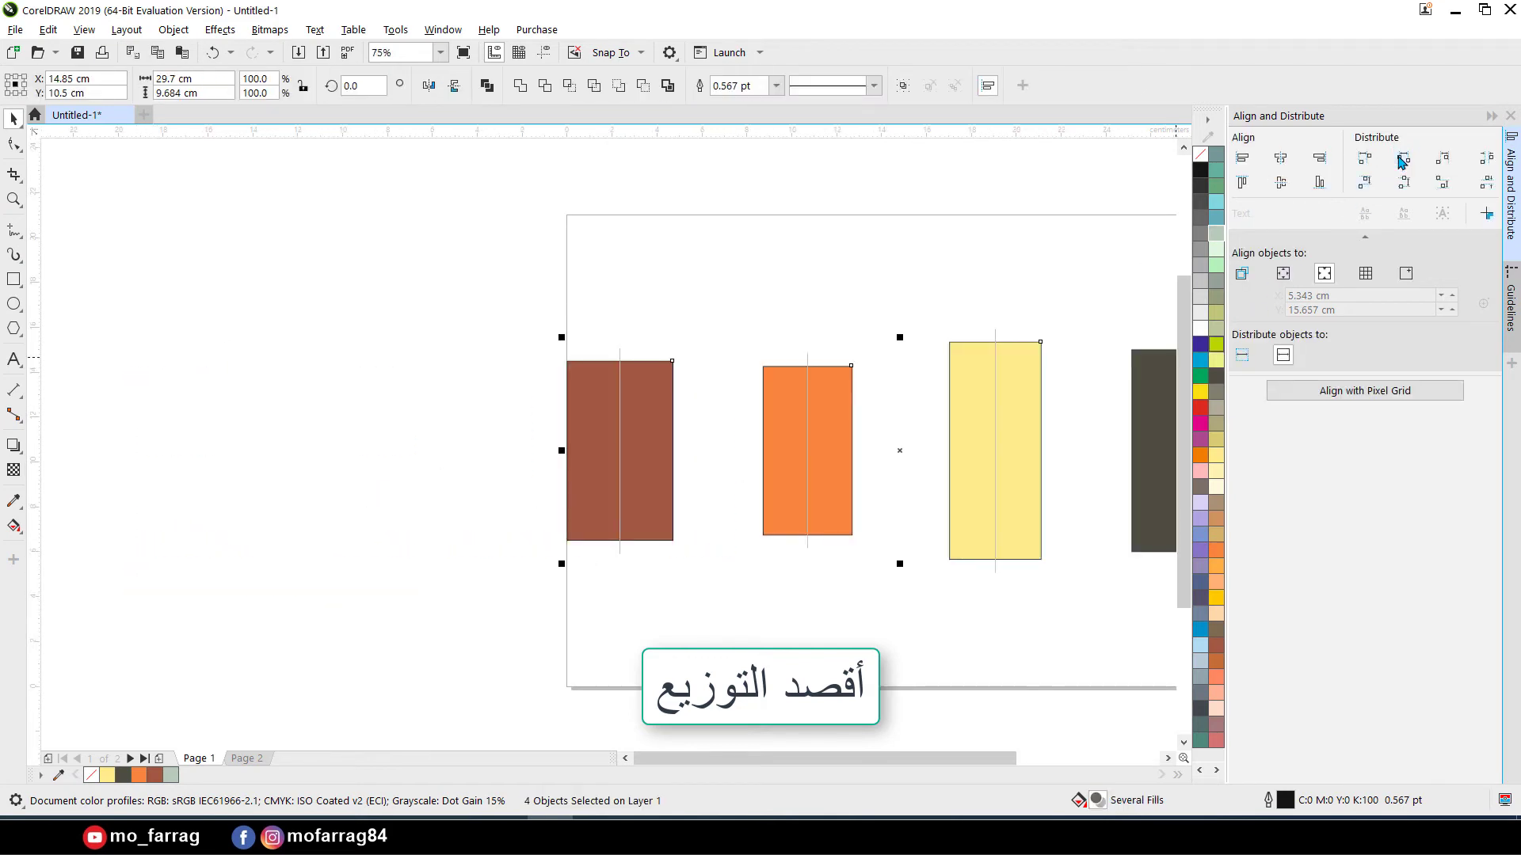
{"action": "scroll", "coordinate": [577, 407], "scroll_direction": "down", "scroll_amount": 4}
{"action": "scroll", "coordinate": [897, 434], "scroll_direction": "up", "scroll_amount": 4}
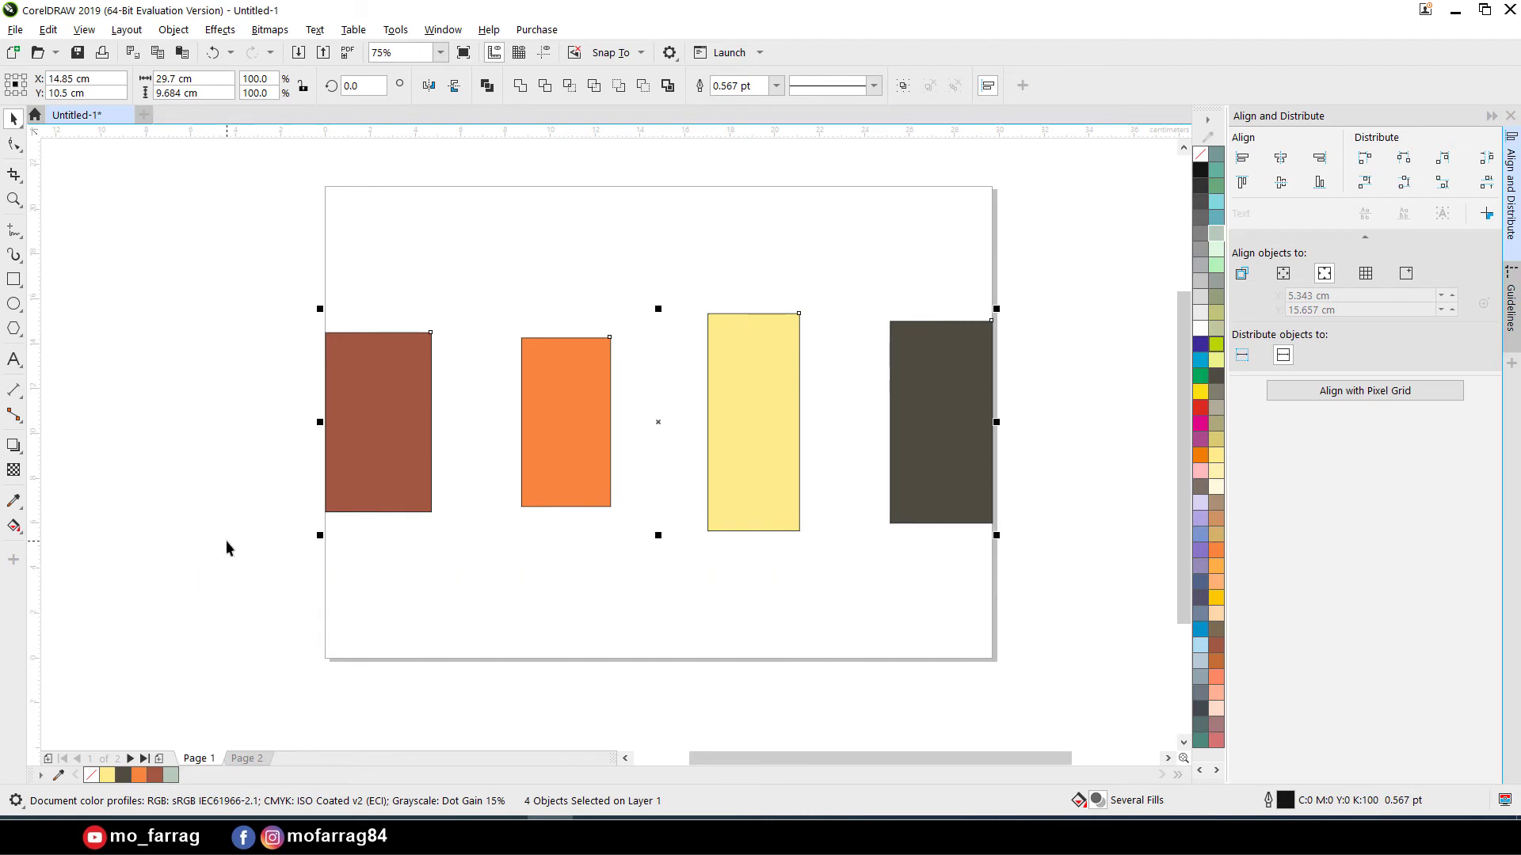
{"action": "key", "text": "t"}
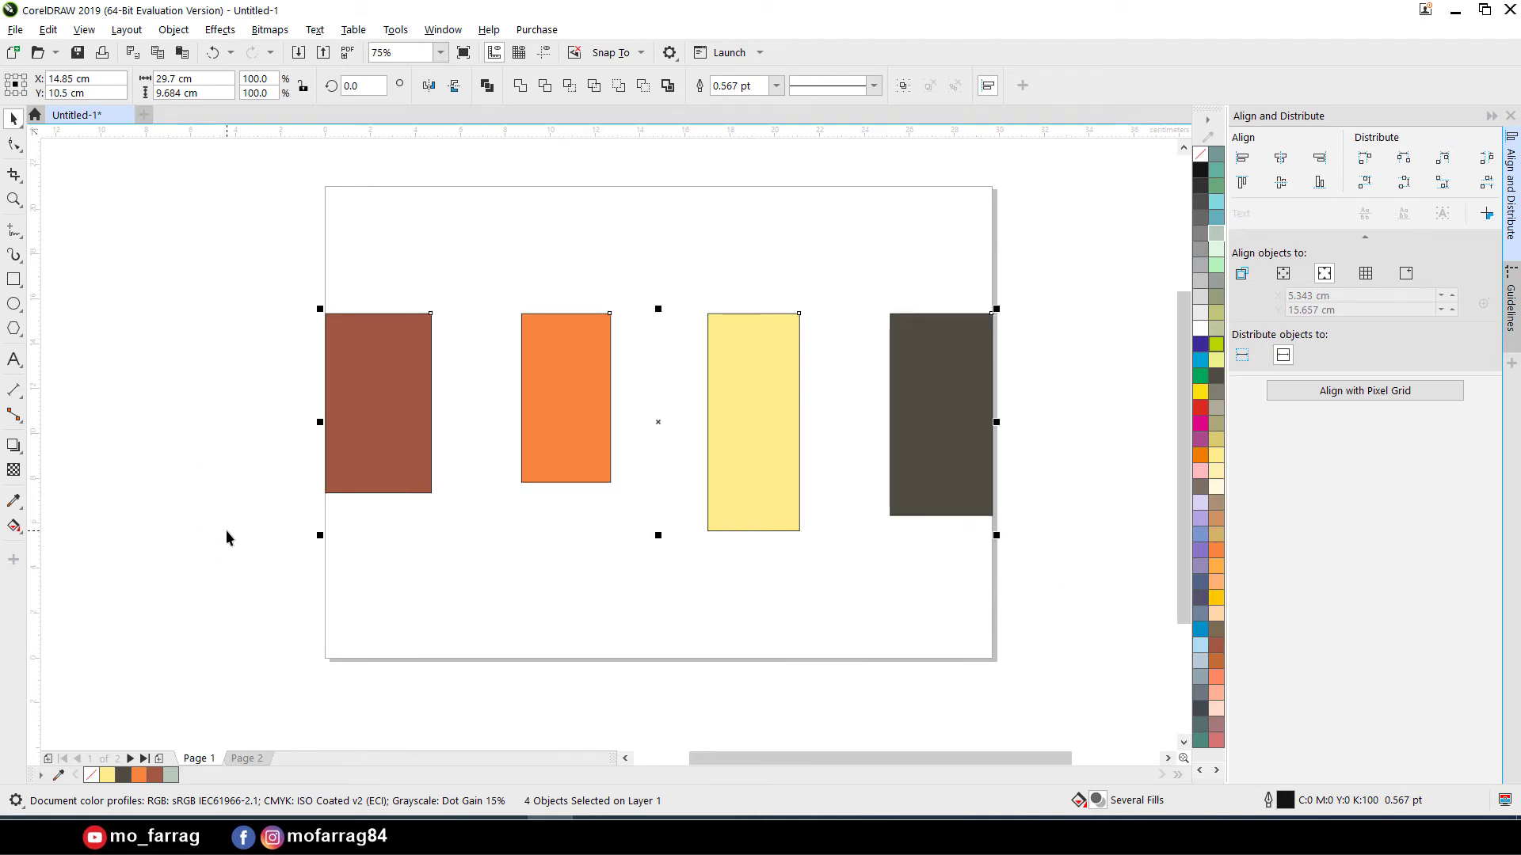